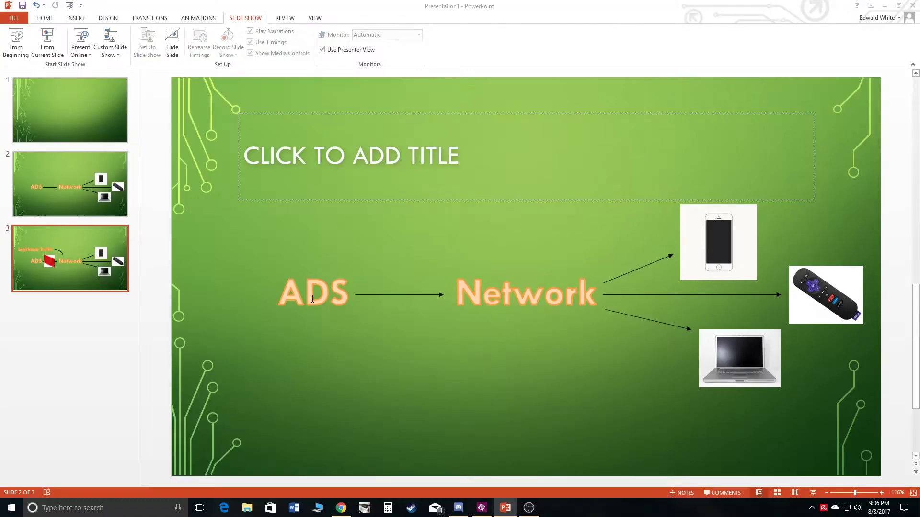
Minimize PowerPoint to reveal the desktop, keeping the three-slide presentation open.
click(885, 6)
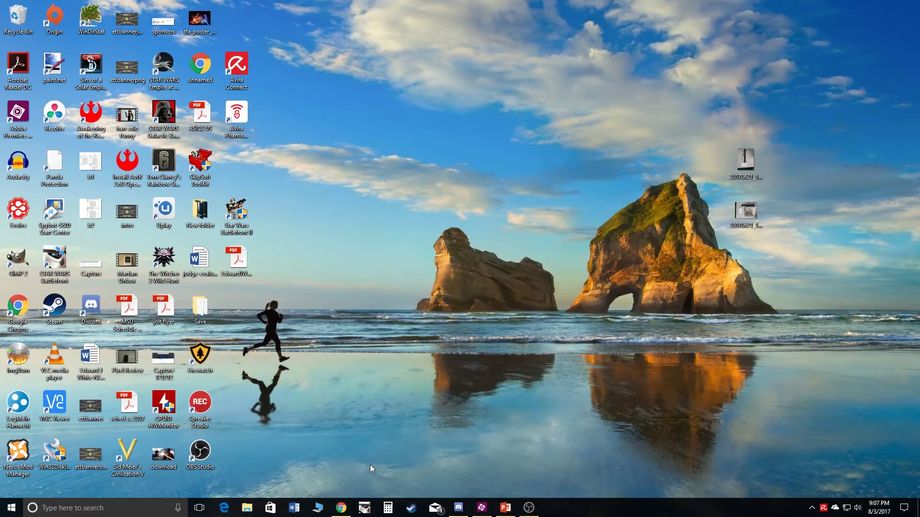
Restore the Chrome window showing the Raspberry Pi Downloads page from the taskbar.
mouse_move(342, 507)
click(338, 511)
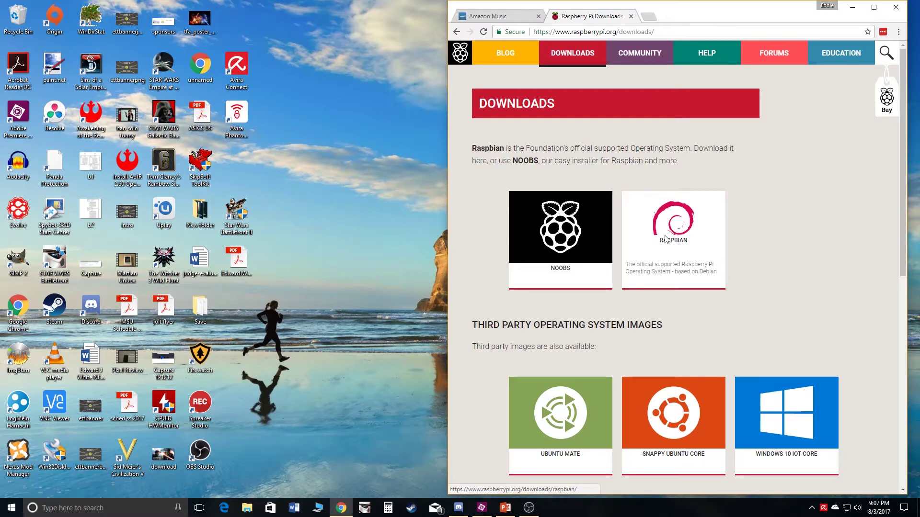
Download the Raspbian Jessie with Desktop ZIP and launch Win32 Disk Imager.
click(669, 242)
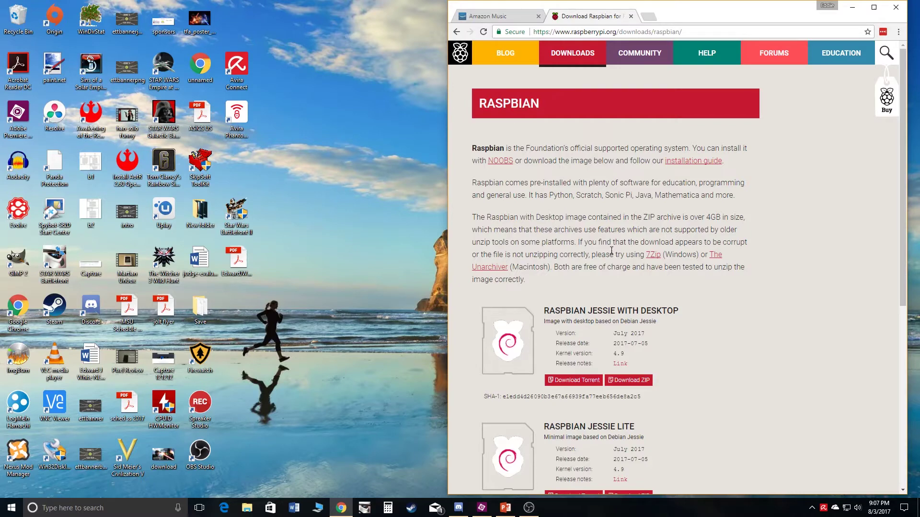
scroll(603, 247, down, 1)
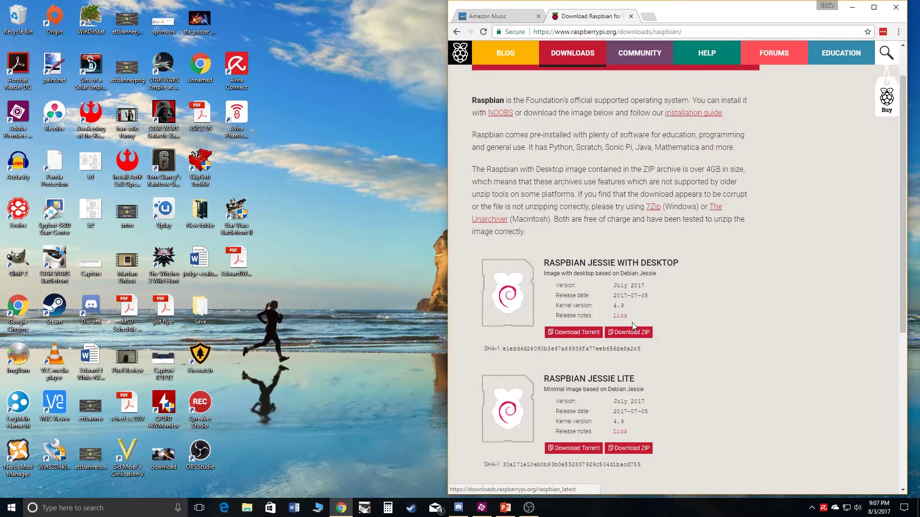
click(632, 324)
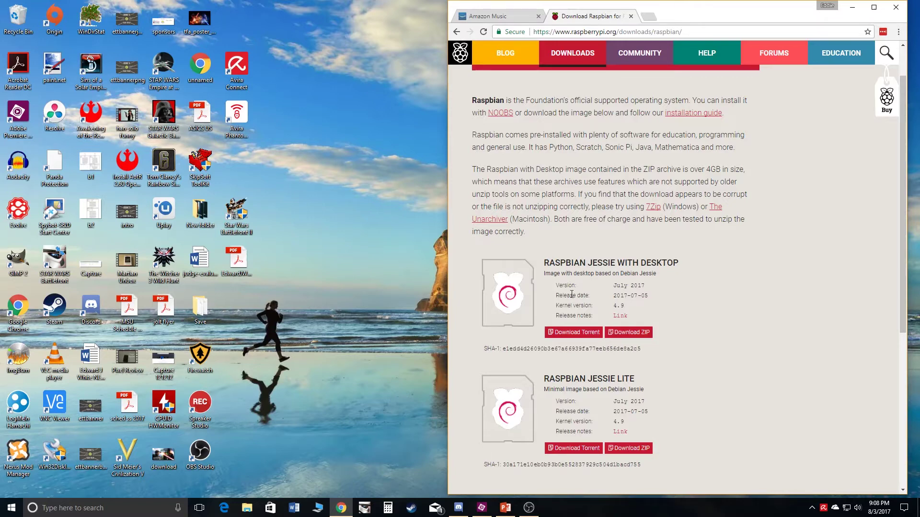
double_click(56, 454)
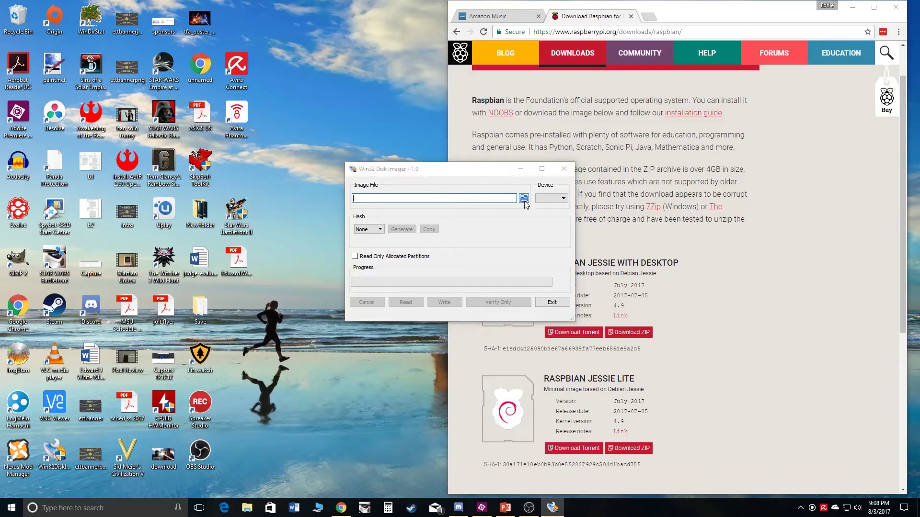
Browse for a disk image in Win32 Disk Imager, then cancel without choosing one.
click(525, 201)
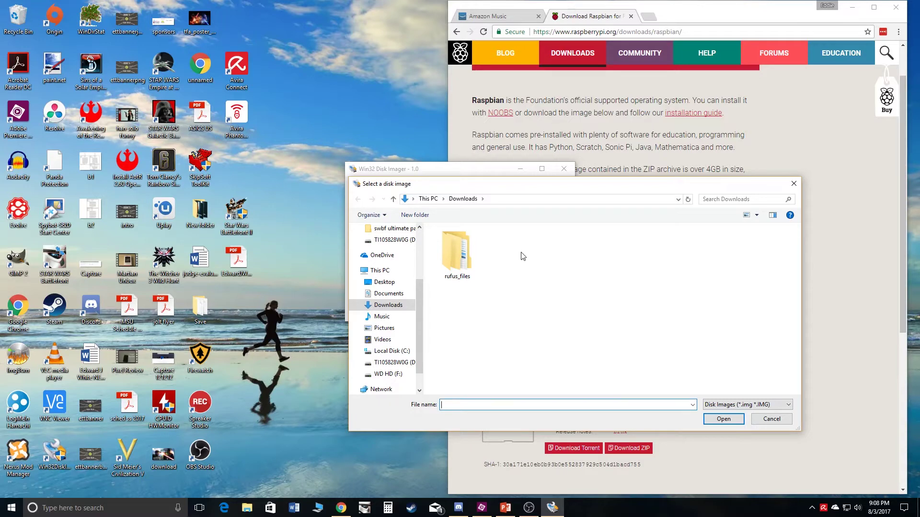
click(771, 419)
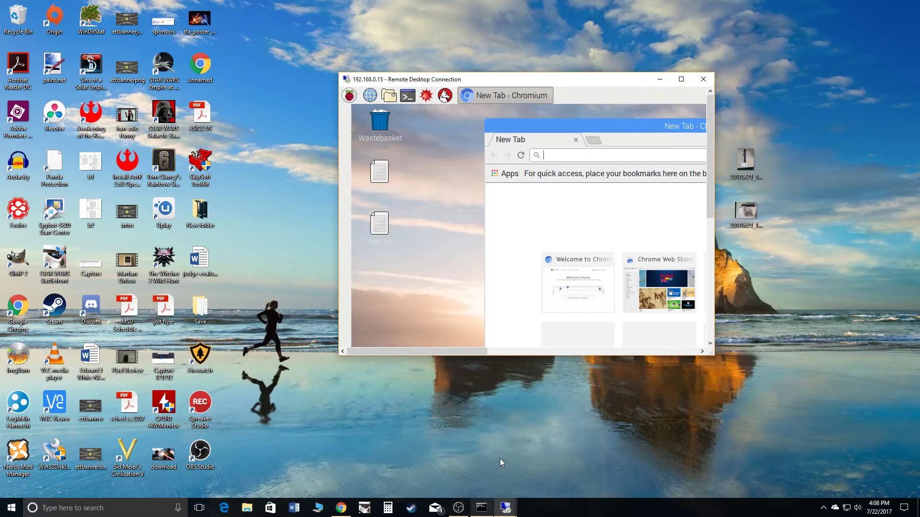
On the full-screen Pi desktop, search 'pihole' in Chromium and open pi-hole.net.
click(681, 79)
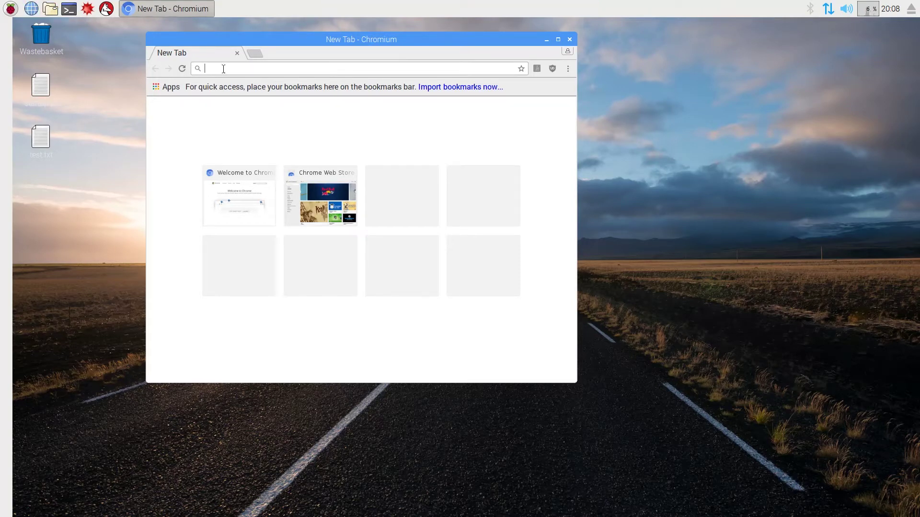
text(pihole)
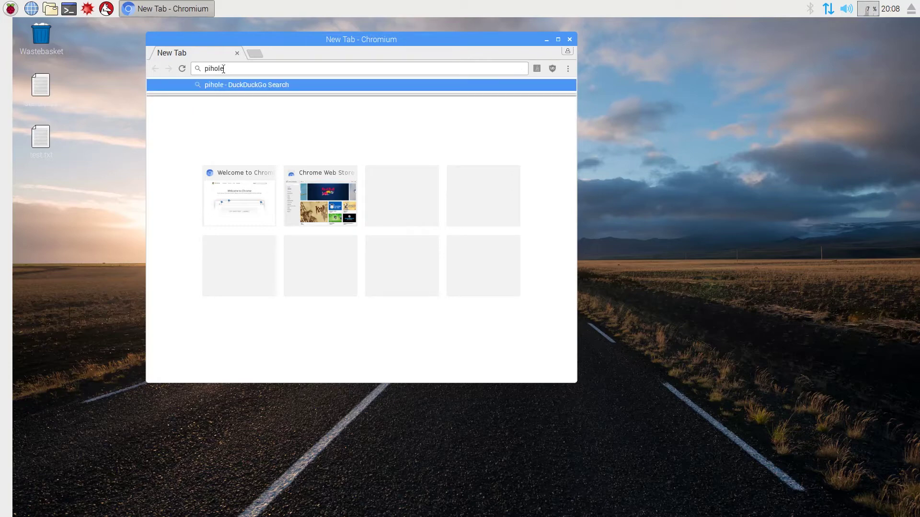
key(Return)
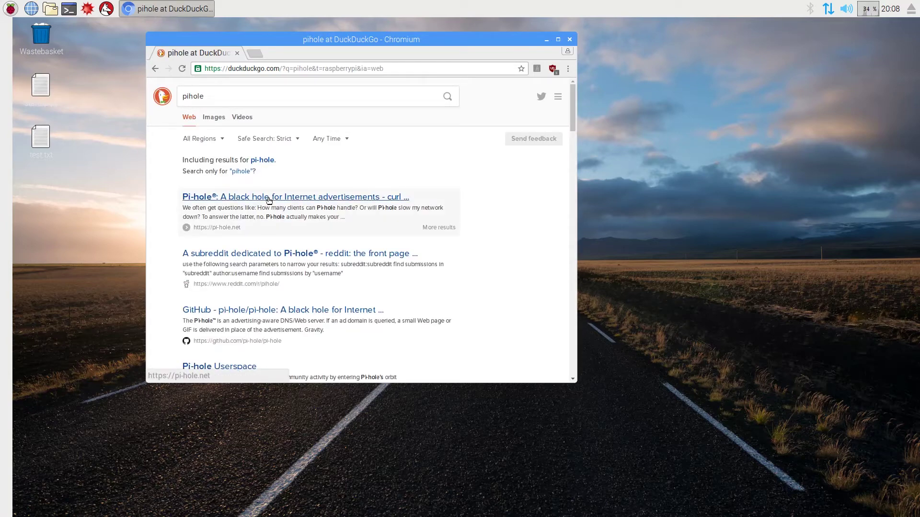
click(269, 201)
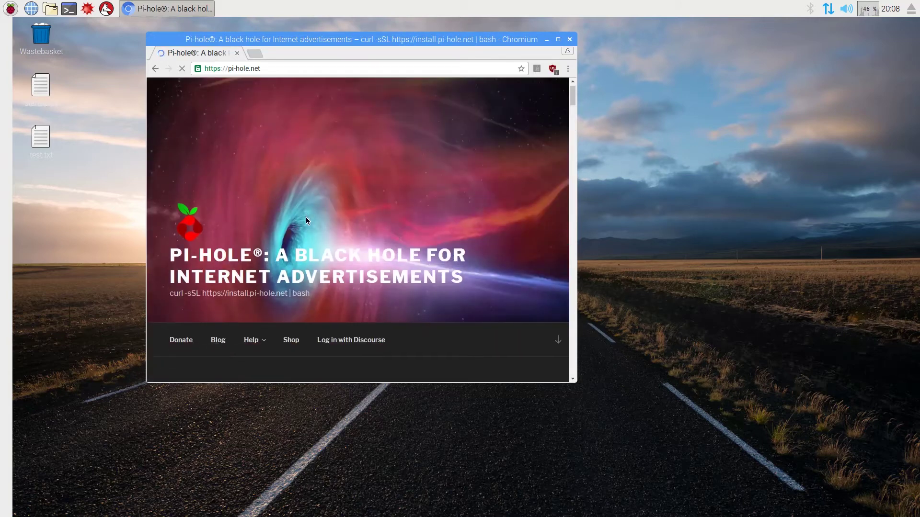
Select the one-line curl install command on the pi-hole.net page.
scroll(307, 211, down, 7)
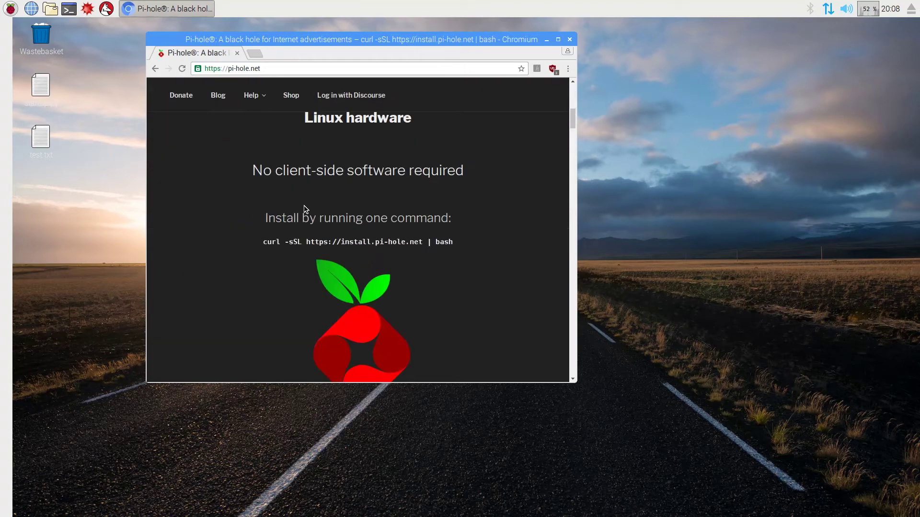
scroll(304, 206, down, 4)
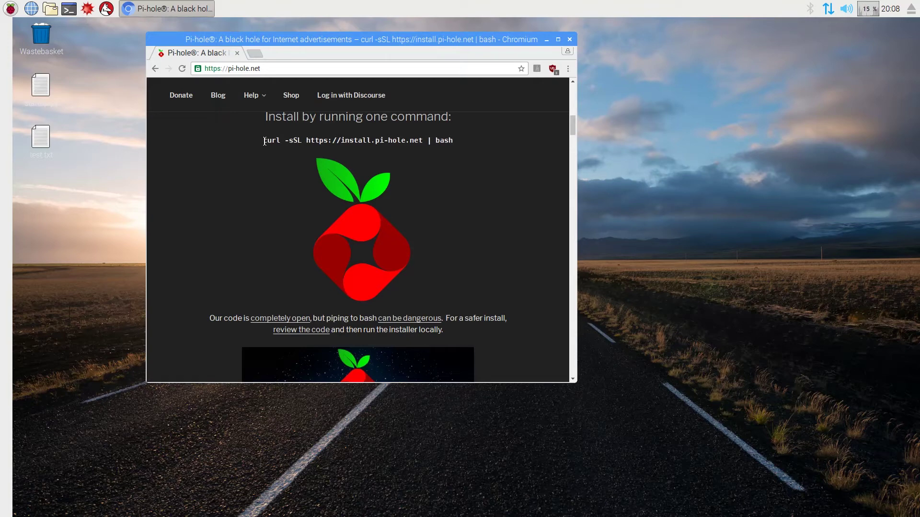
drag(264, 141, 455, 143)
key(ctrl+c)
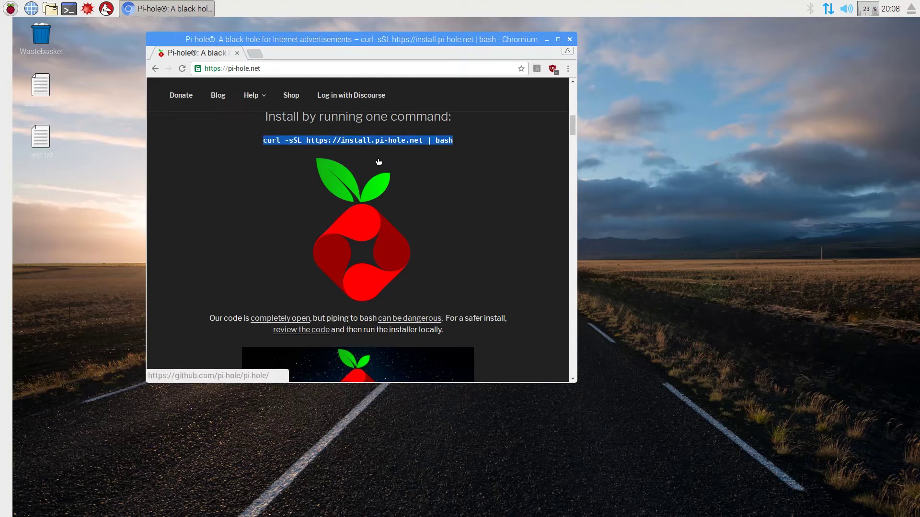
click(69, 9)
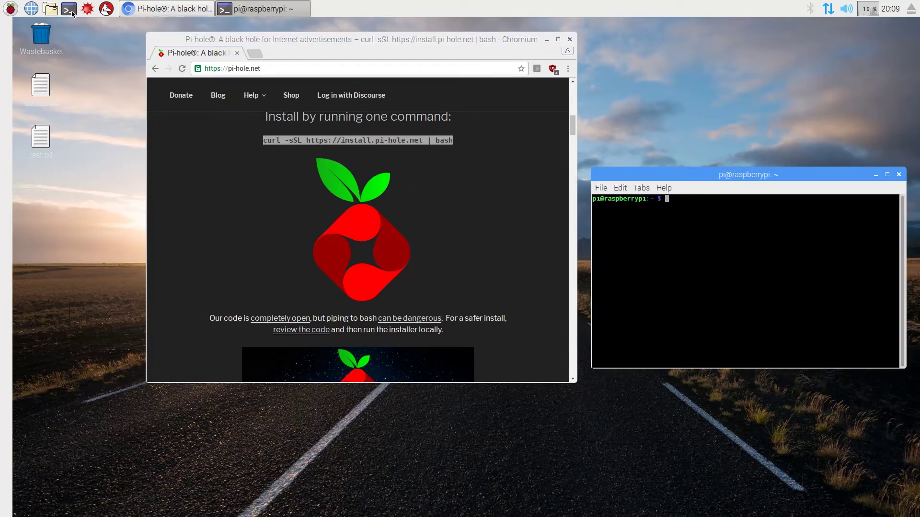
Paste and run the curl install command, then acknowledge the welcome and open-source notices.
right_click(679, 202)
click(699, 251)
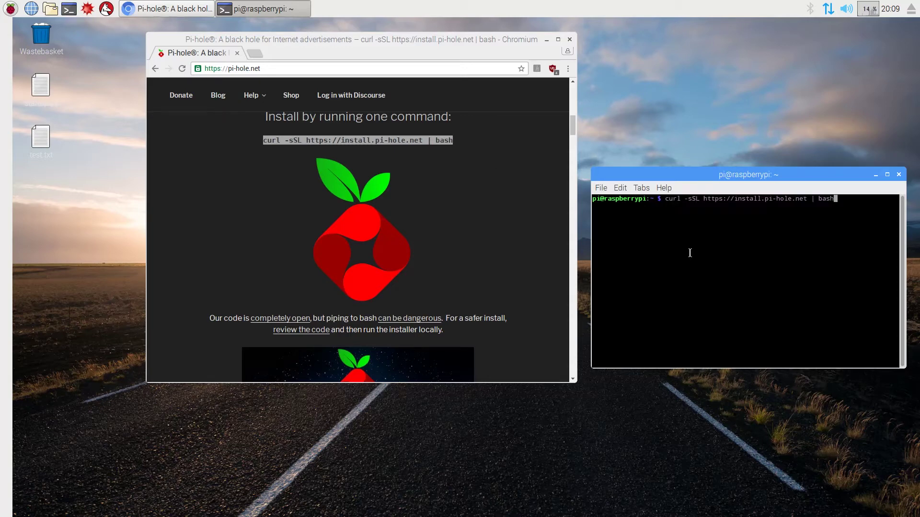
key(Return)
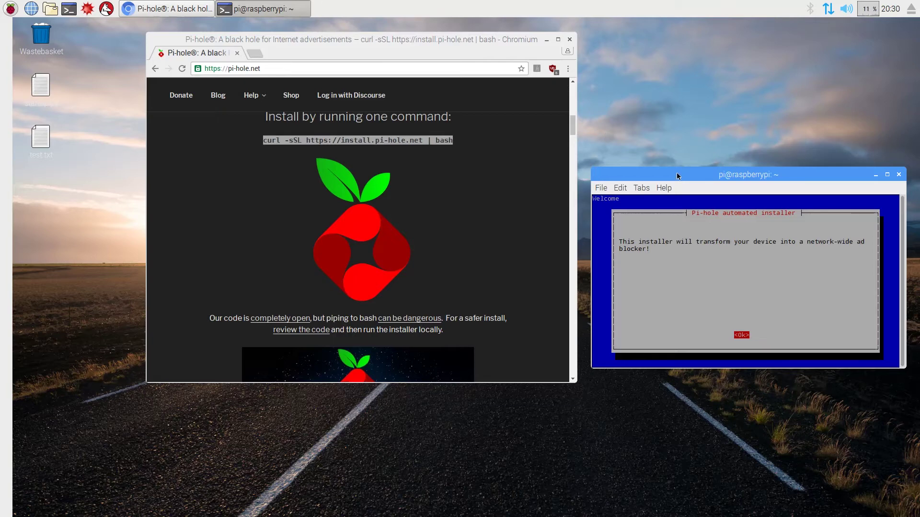
drag(664, 172, 503, 132)
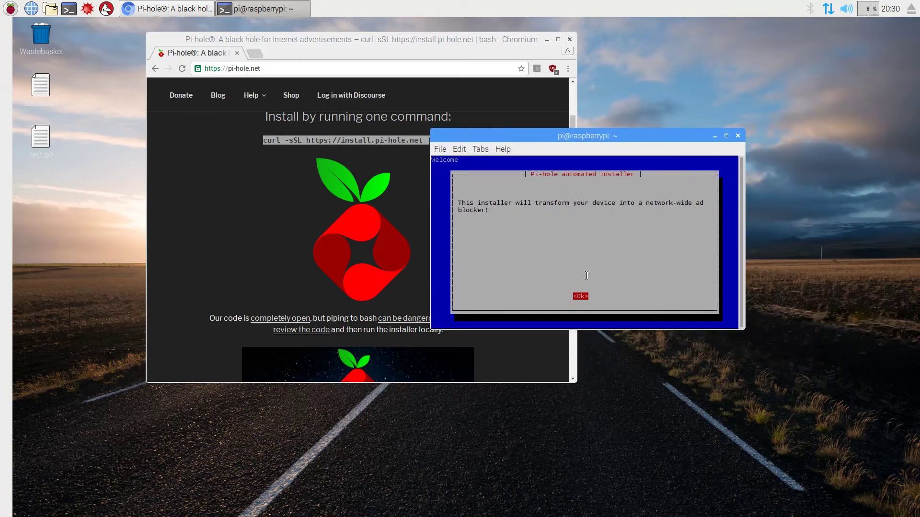
key(Return)
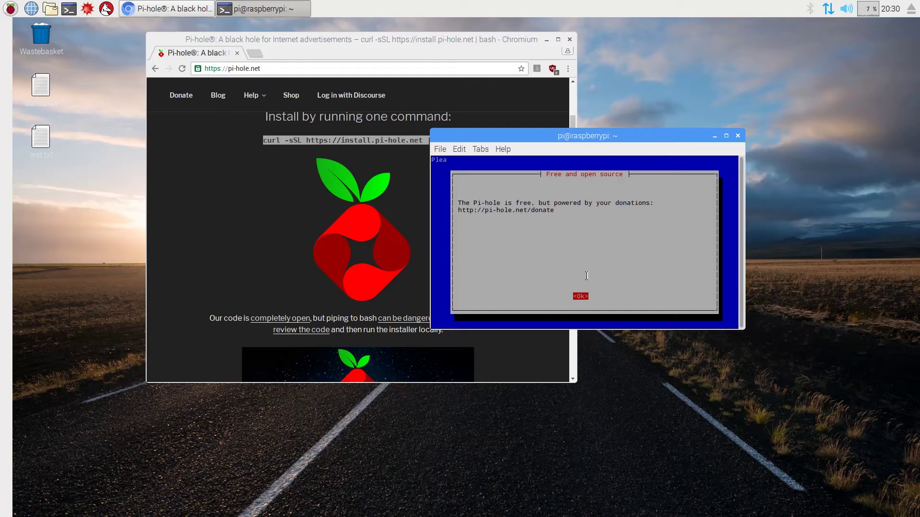
key(Return)
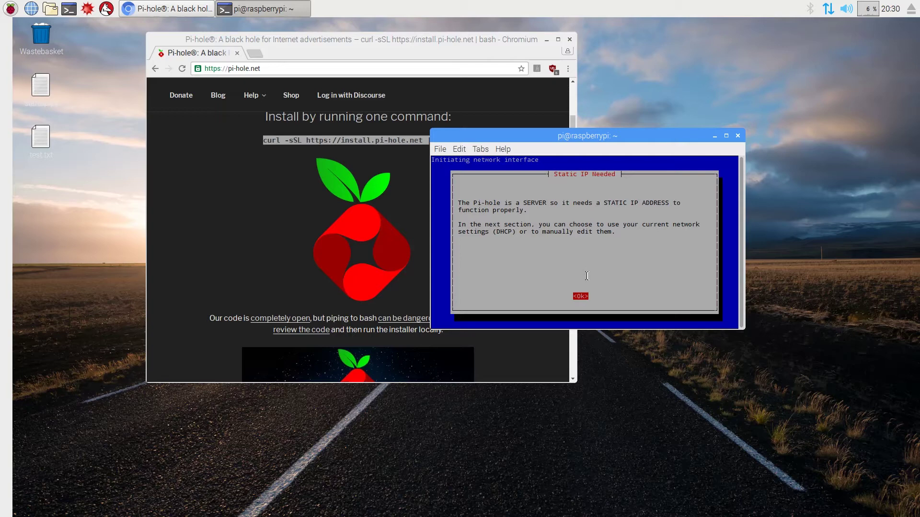
Pick OpenDNS as the upstream DNS provider and keep ad blocking over IPv4 and IPv6.
key(Return)
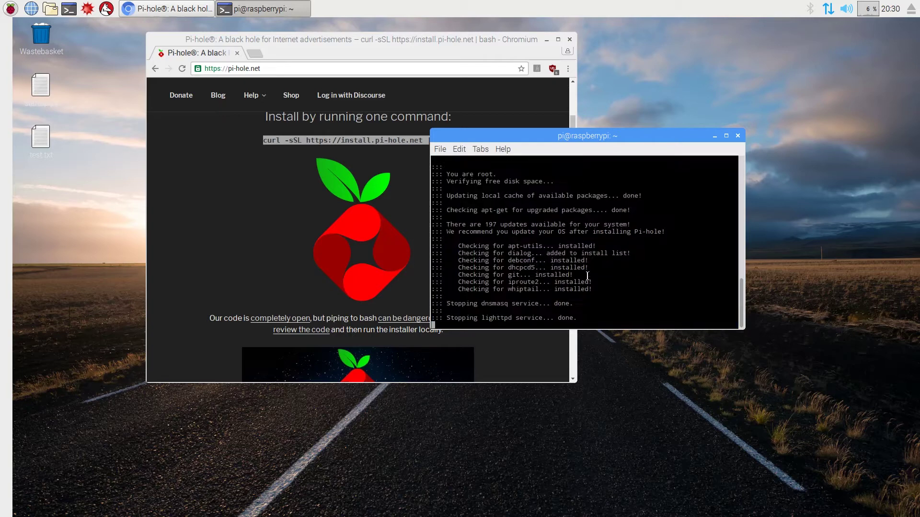
key(Down)
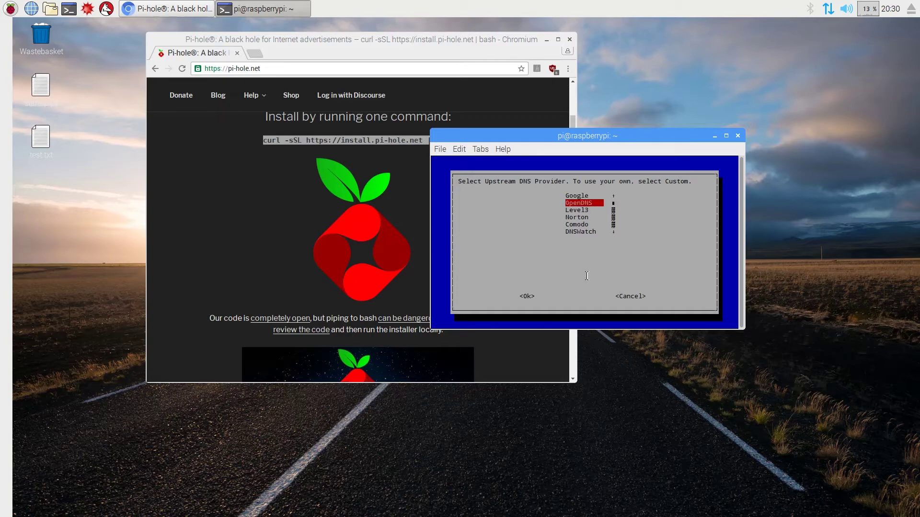
key(Up)
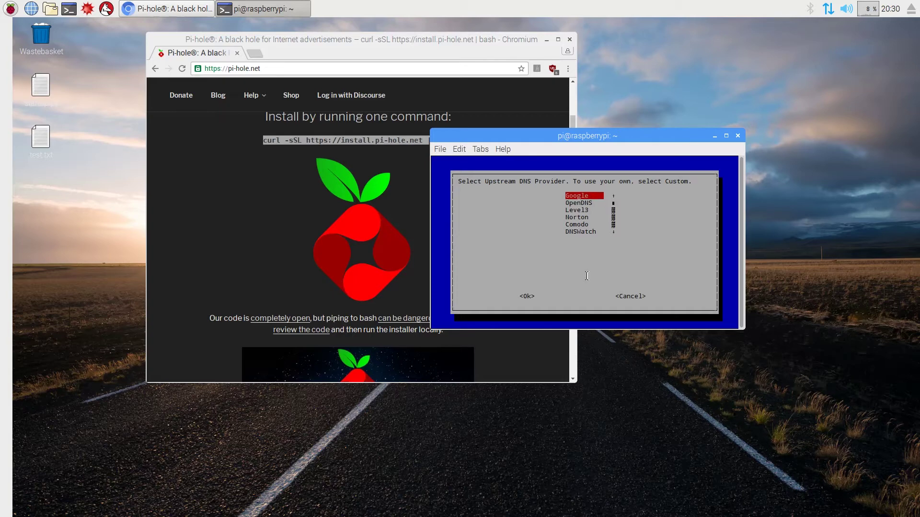
key(Down)
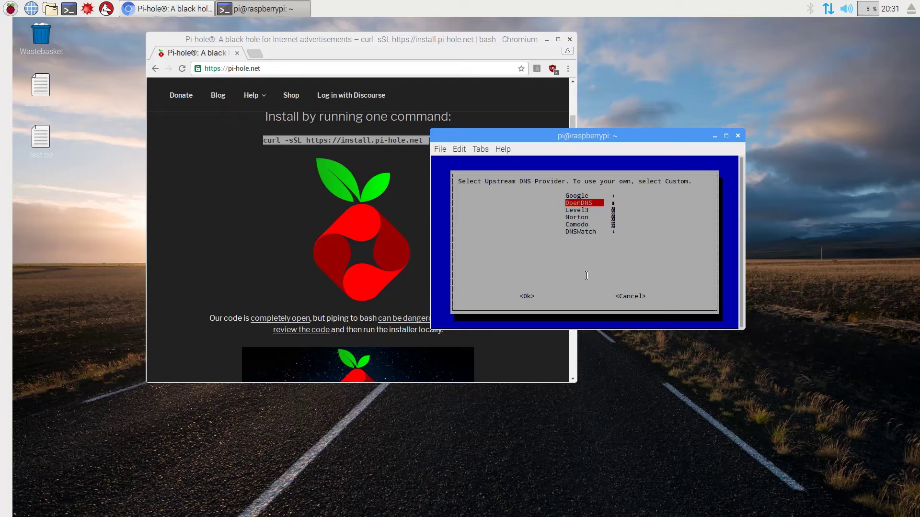
key(Return)
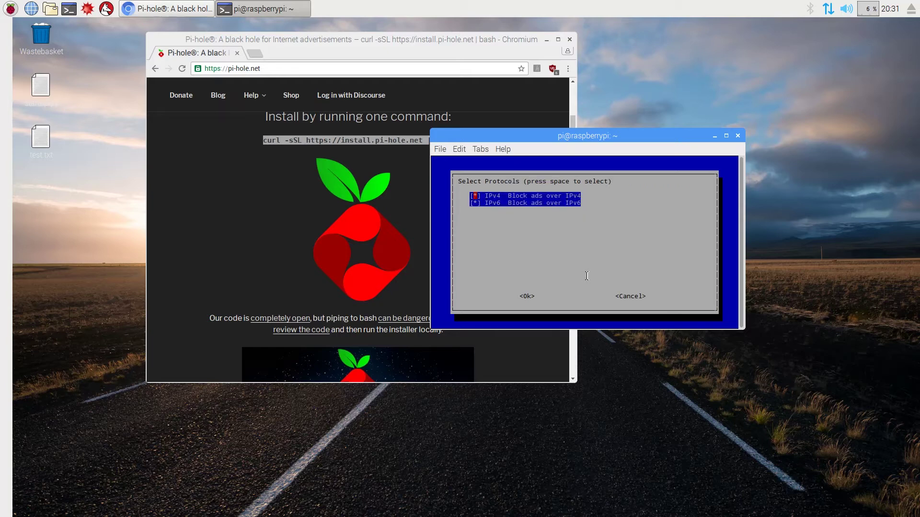
key(Down)
key(Up)
key(Return)
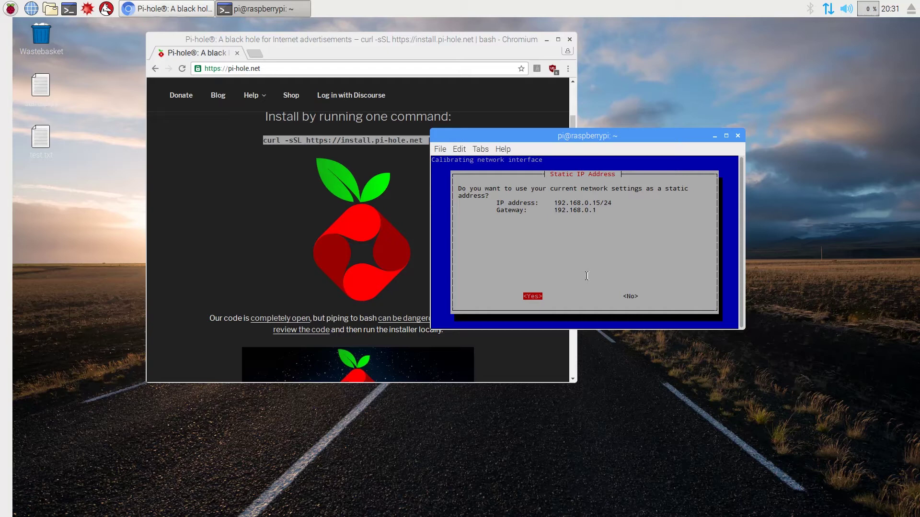
Keep 192.168.0.15 as static address, dismiss the conflict note, keep web admin and query logging on.
key(Return)
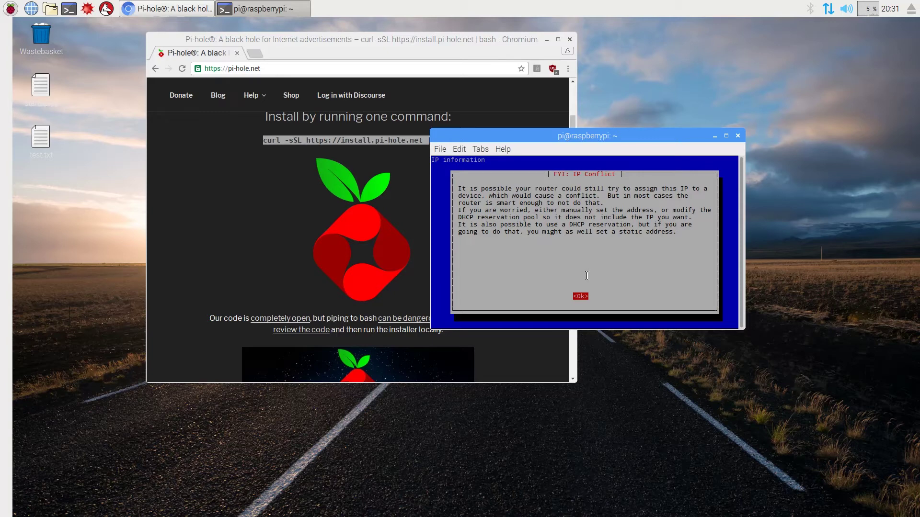
key(Return)
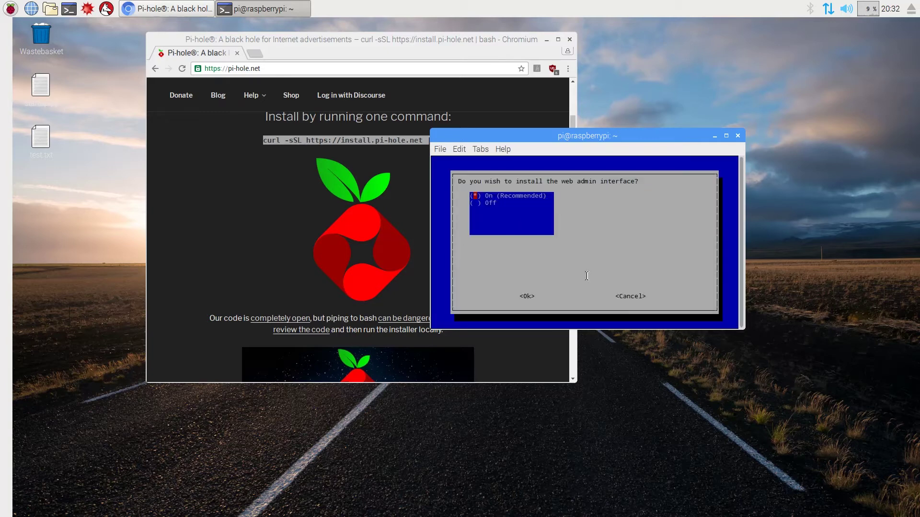
key(Return)
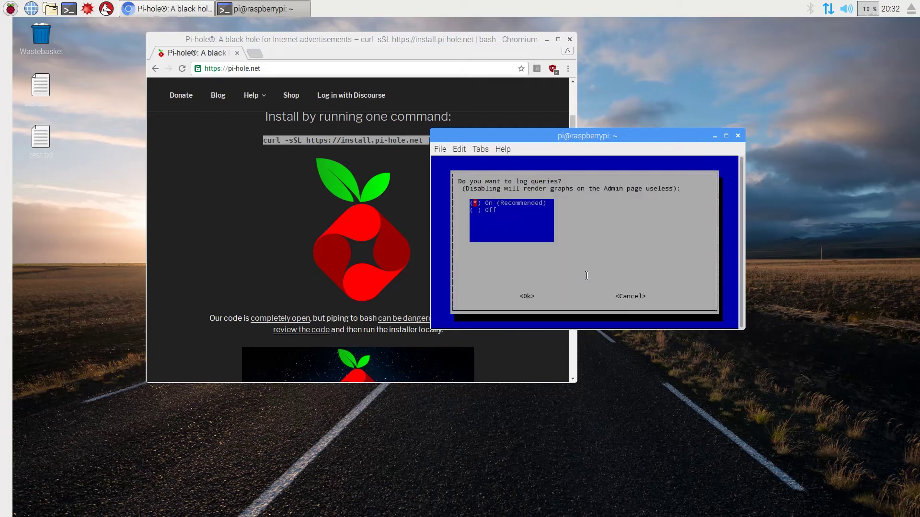
key(Return)
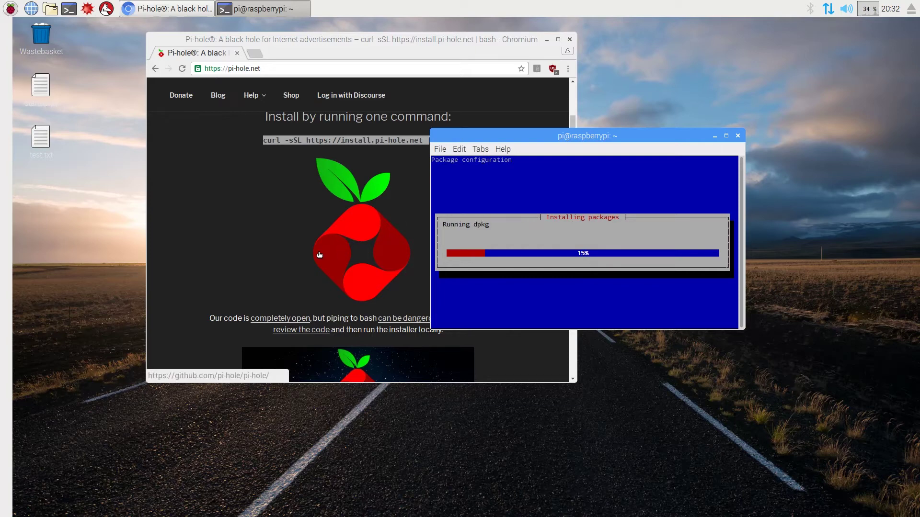
Scroll pi-hole.net down to section 3, 'Use Pi-hole as your DNS server'.
click(215, 245)
scroll(213, 230, down, 5)
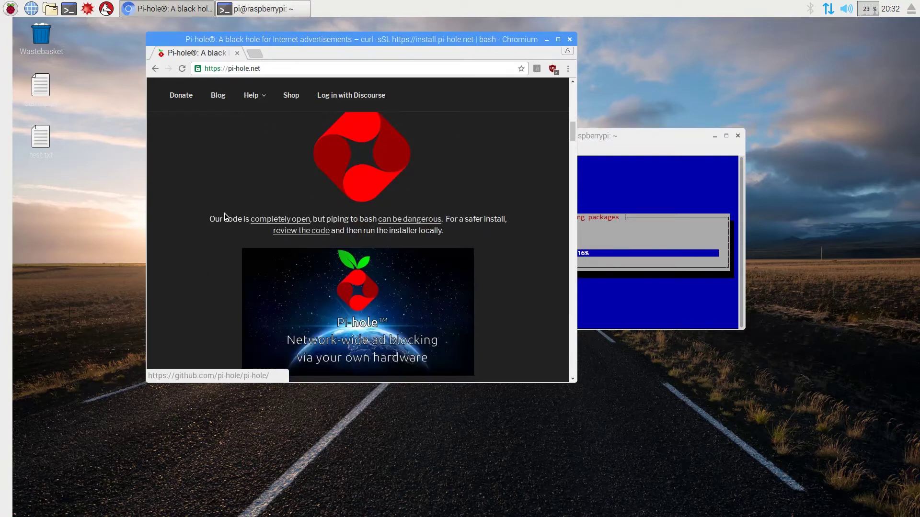
scroll(227, 214, down, 12)
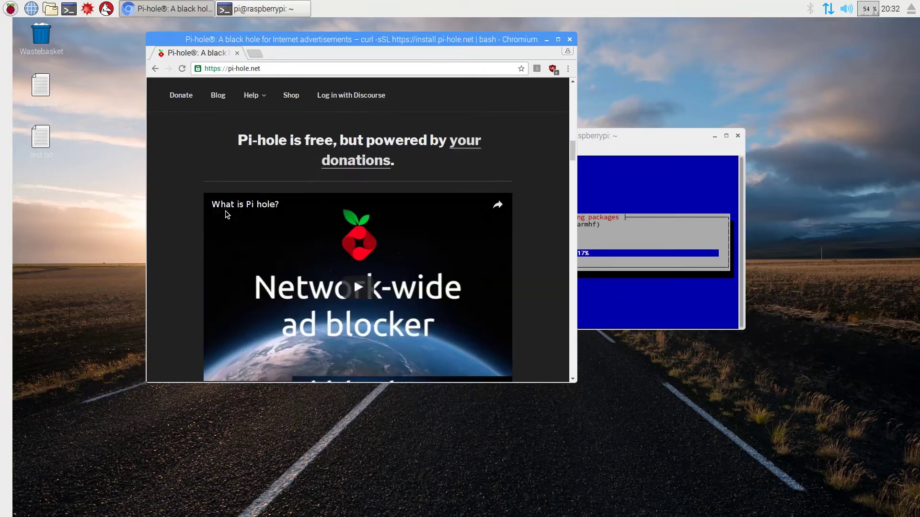
scroll(226, 214, down, 20)
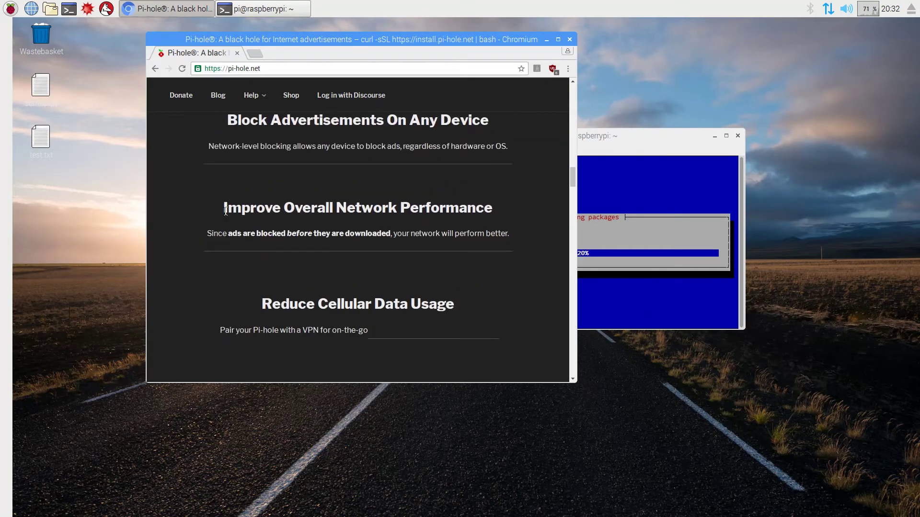
scroll(226, 214, down, 10)
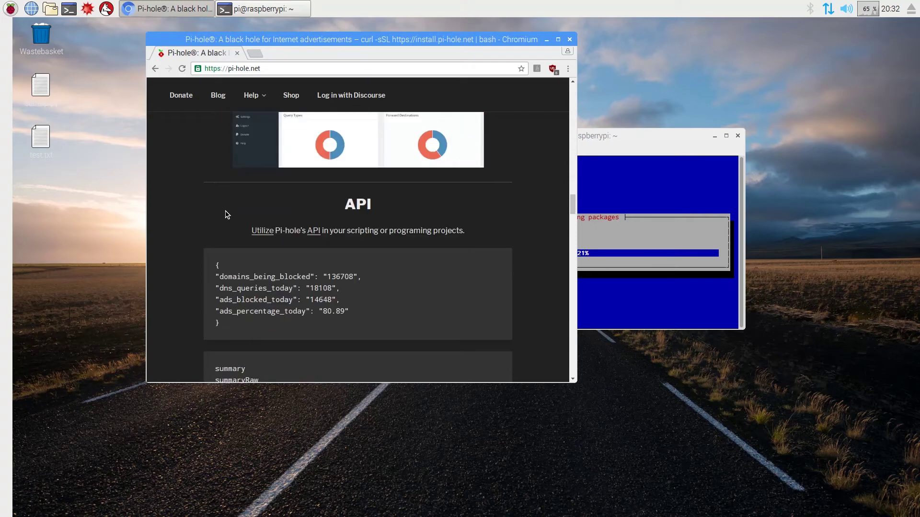
scroll(227, 214, up, 4)
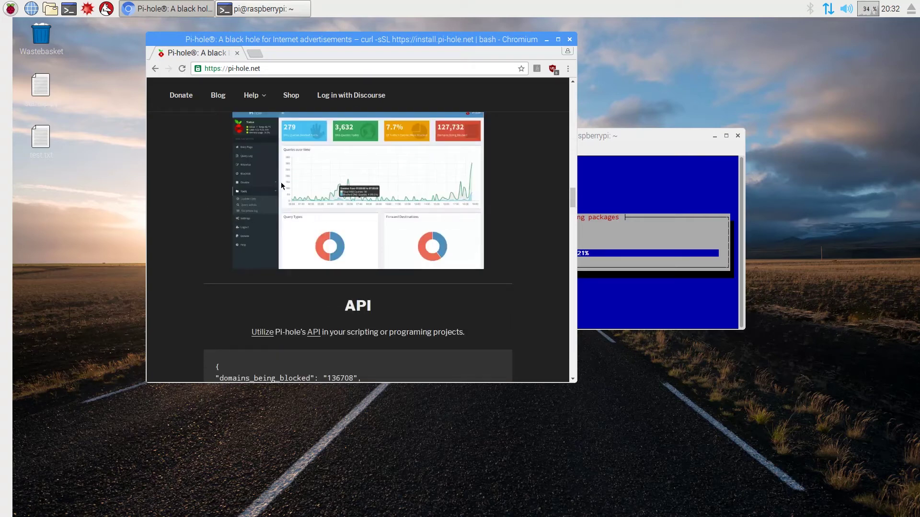
scroll(272, 187, down, 17)
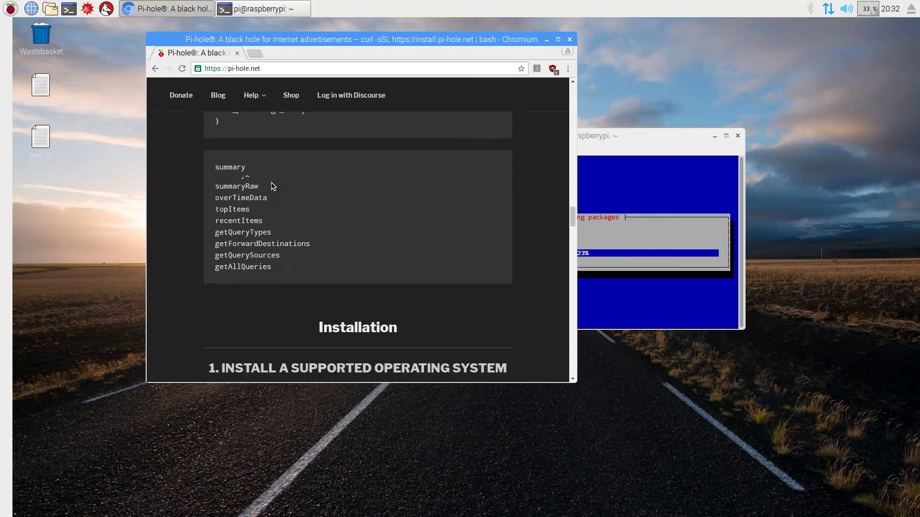
scroll(272, 186, down, 7)
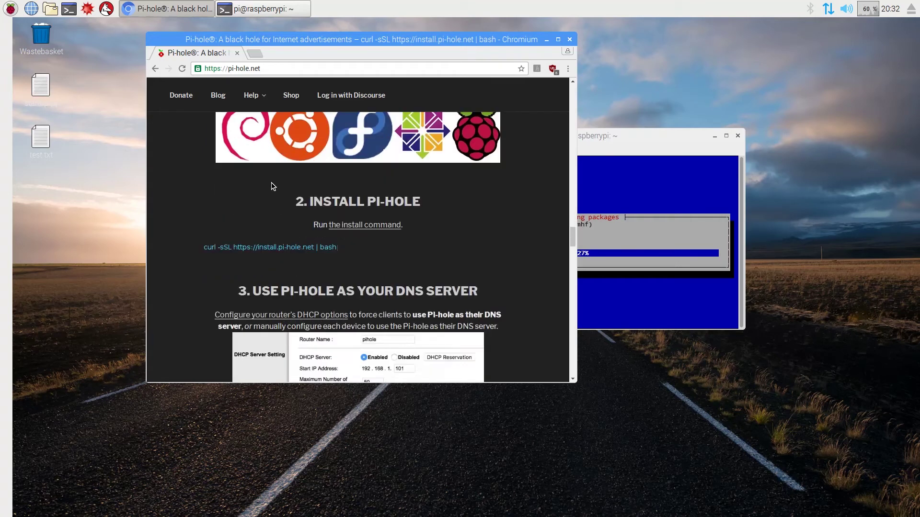
scroll(272, 186, up, 2)
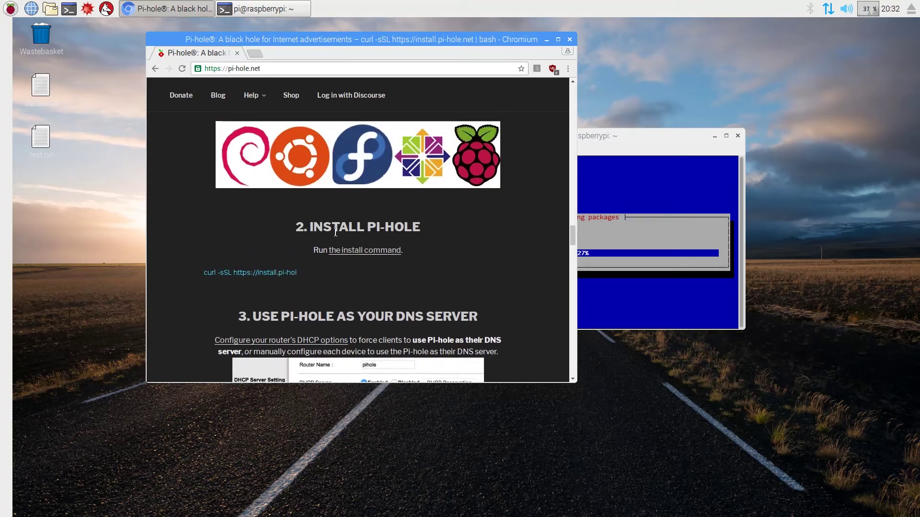
scroll(329, 229, down, 3)
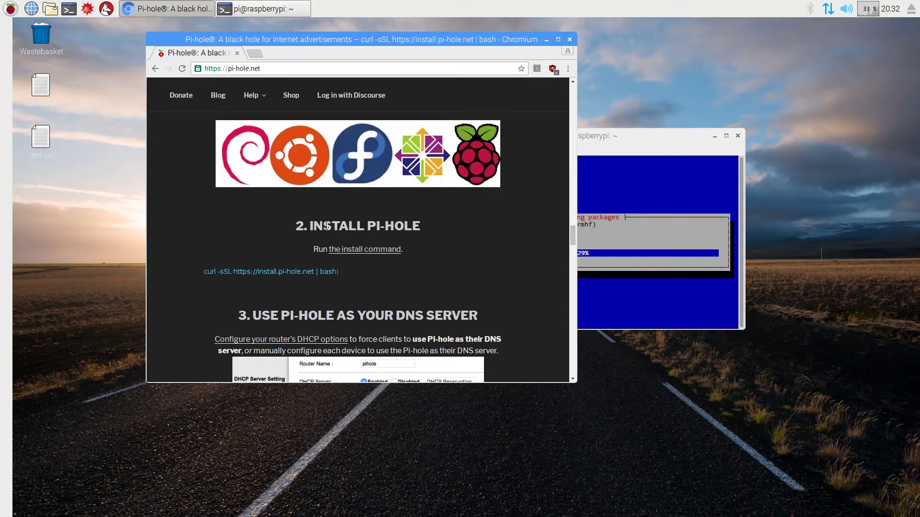
scroll(328, 228, down, 1)
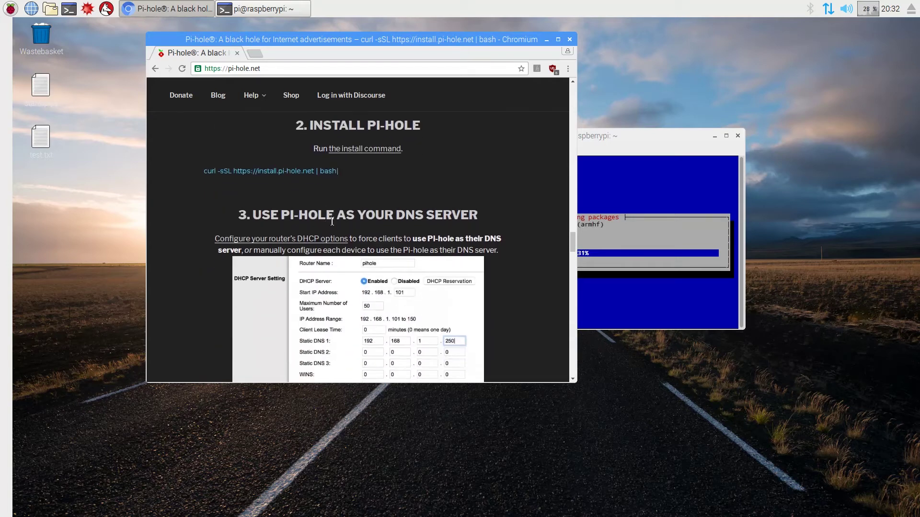
scroll(353, 219, down, 1)
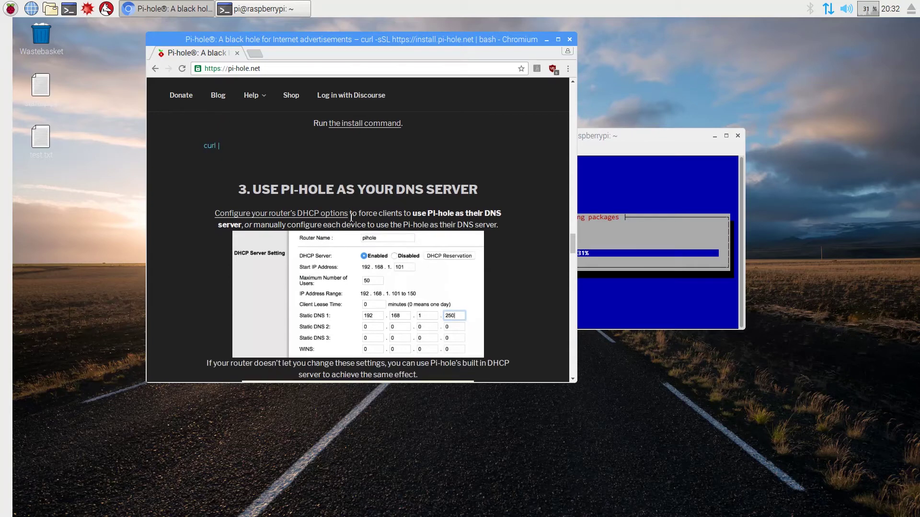
scroll(359, 234, down, 3)
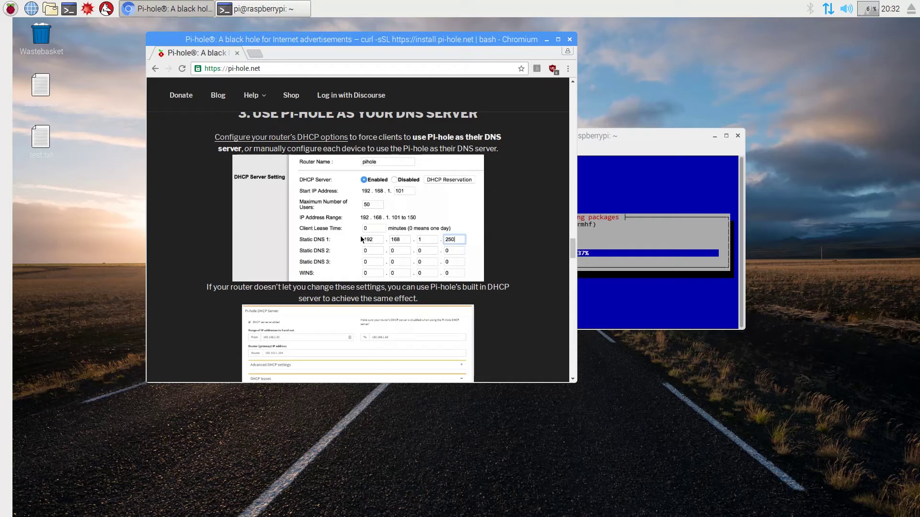
scroll(361, 240, down, 2)
scroll(361, 240, up, 2)
click(596, 138)
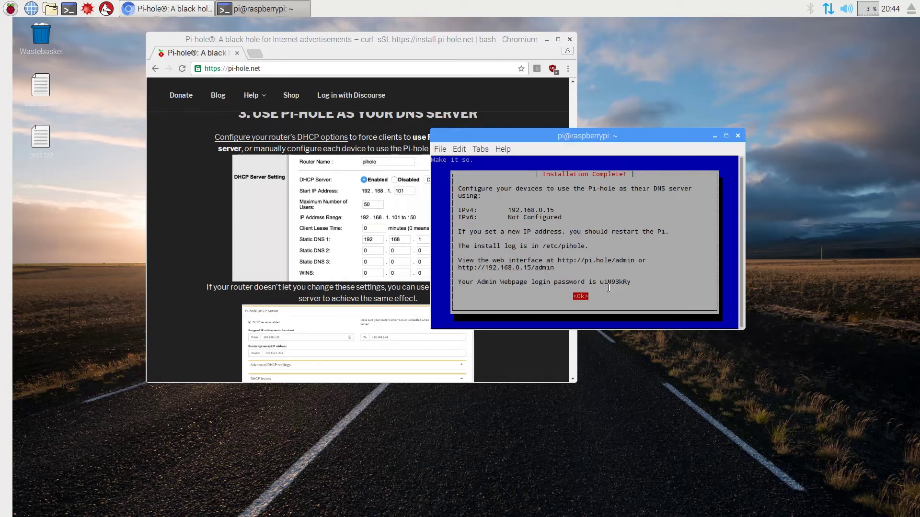
Select the generated admin login password on the Installation Complete screen.
drag(600, 283, 631, 283)
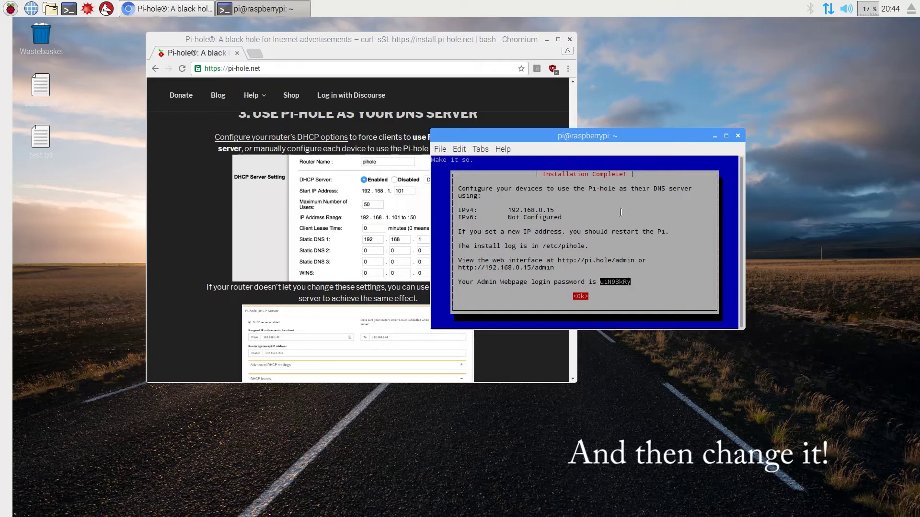
Open the Text Editor and replace the wrongly pasted install command with the Pi-hole admin password.
click(11, 9)
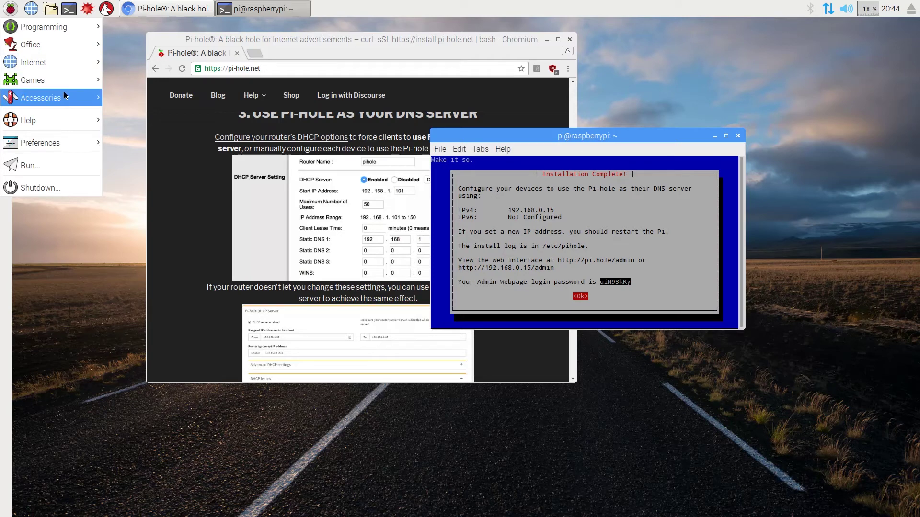
mouse_move(41, 98)
click(177, 238)
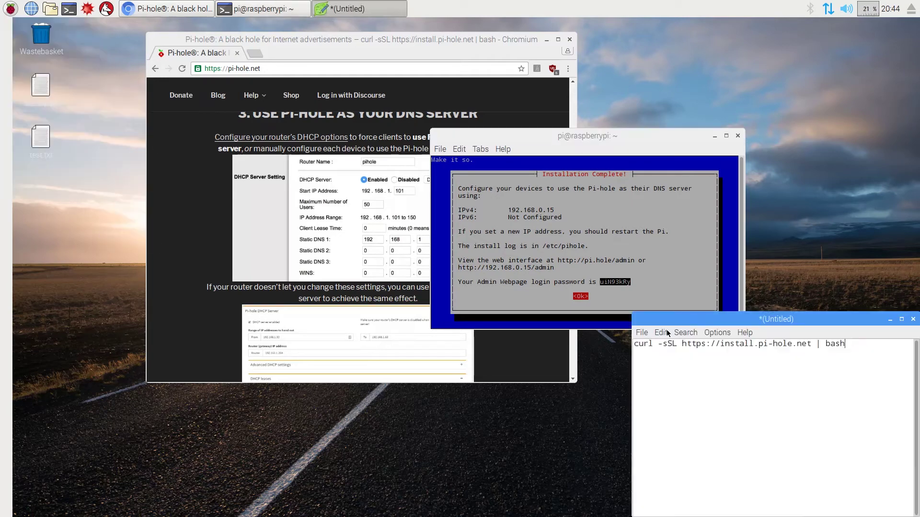
key(ctrl+a)
key(BackSpace)
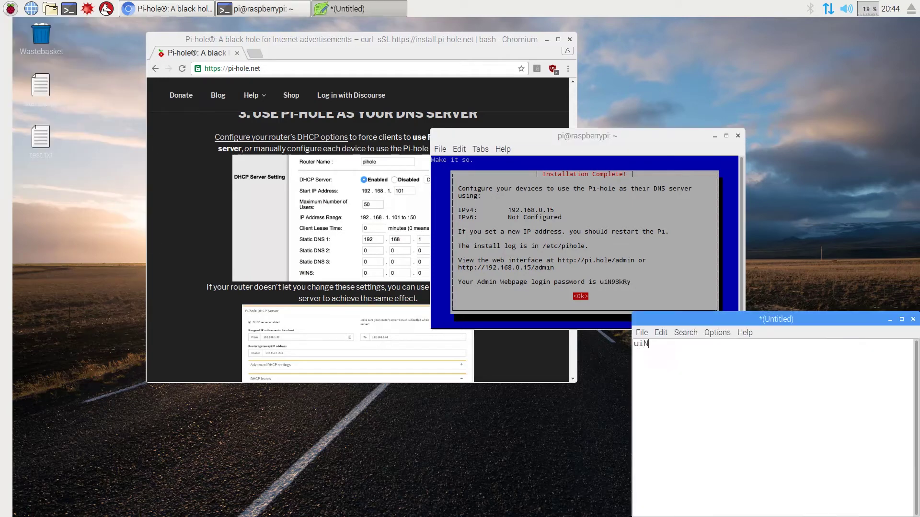
Save the note as 'pihole' on the Desktop, close the editor and dismiss the installation-complete notice.
click(642, 333)
click(659, 381)
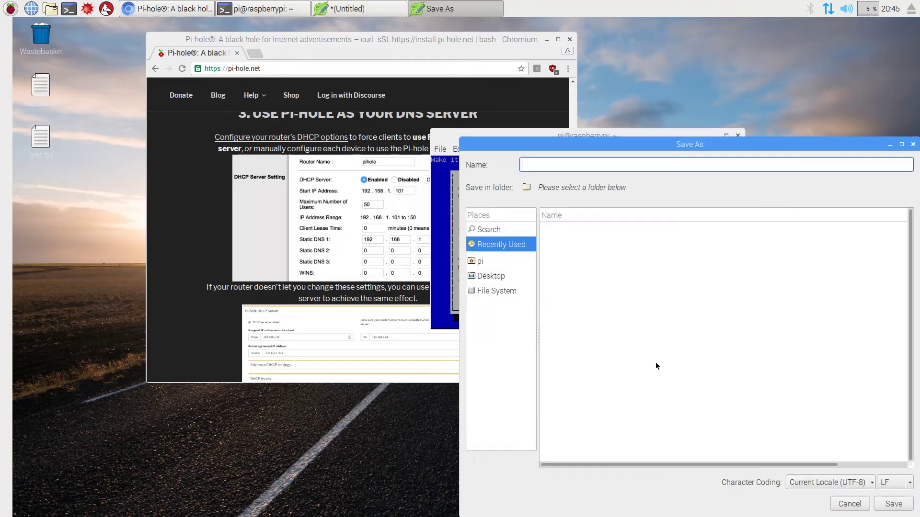
click(493, 275)
text(pihole)
key(Return)
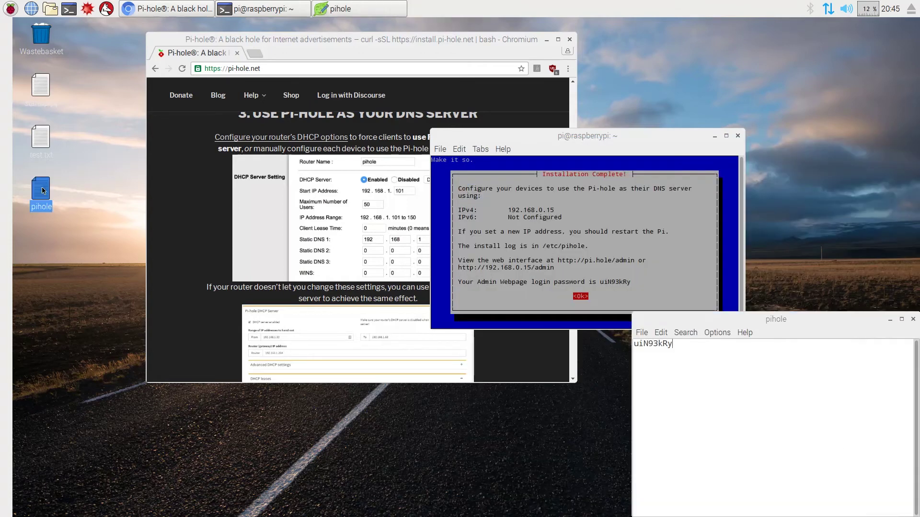
drag(916, 320, 915, 28)
click(913, 26)
key(Return)
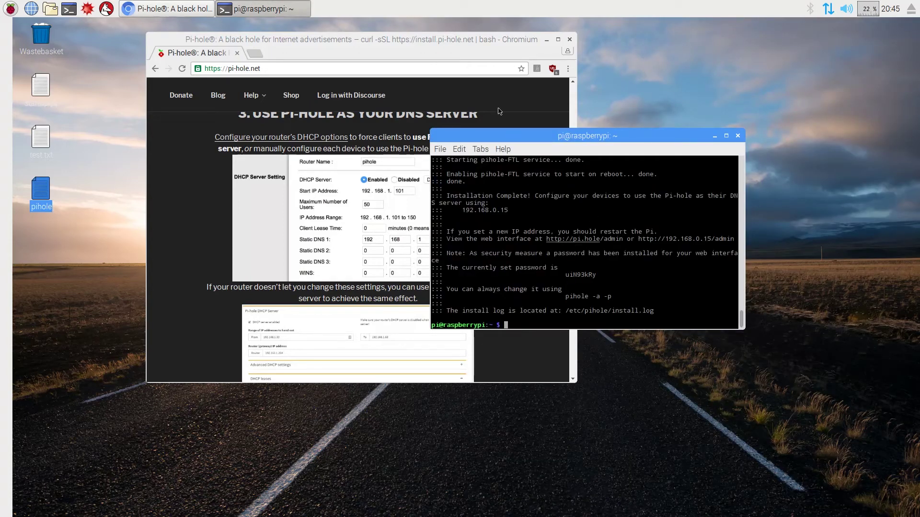
Enter pi.hole/admin in Chromium's address bar.
click(366, 72)
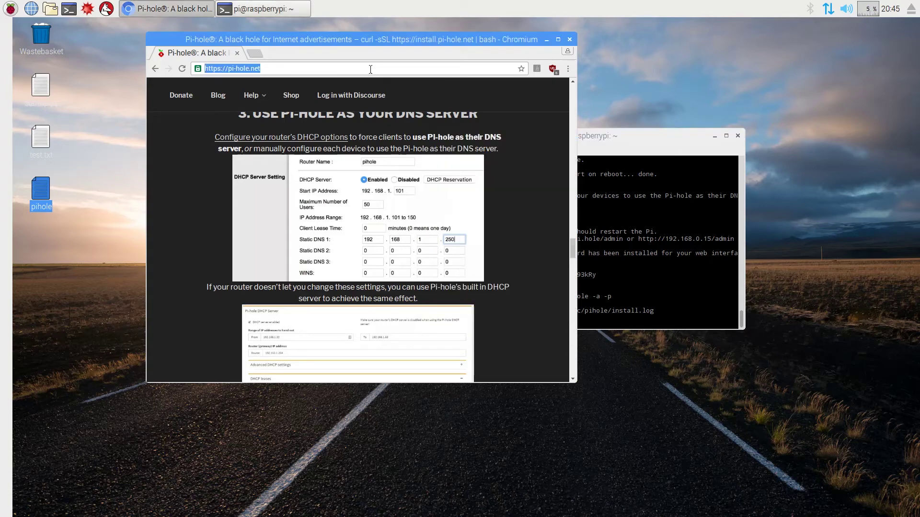
text(pi.g)
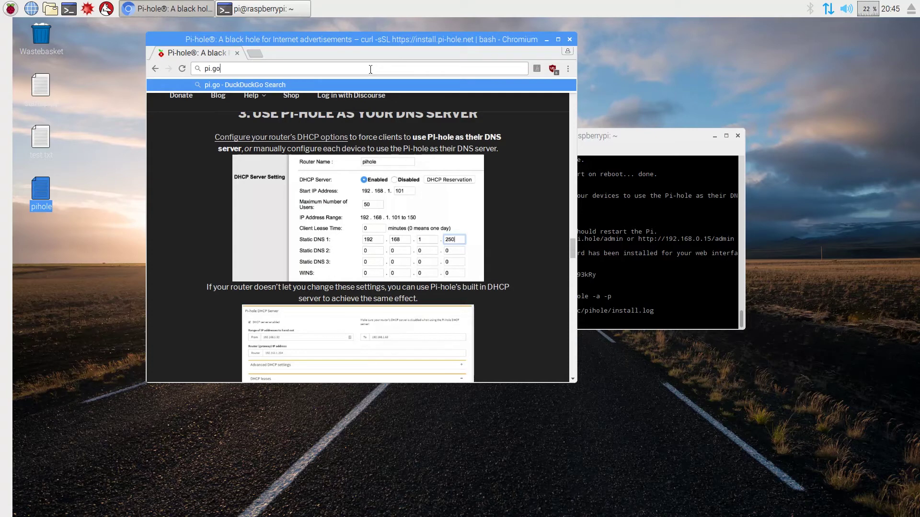
key(BackSpace)
text(hole/admin)
key(Return)
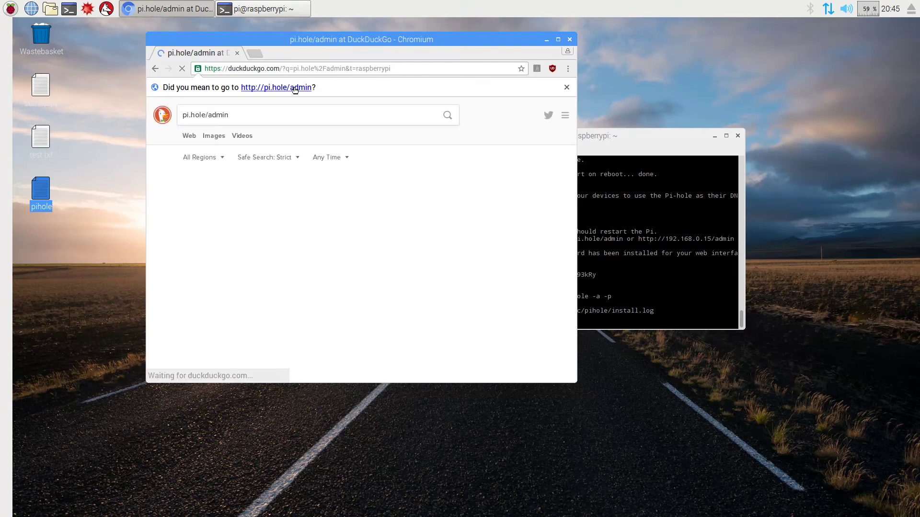
Follow the suggested pi.hole/admin link, maximize the window and open the Login page.
click(294, 89)
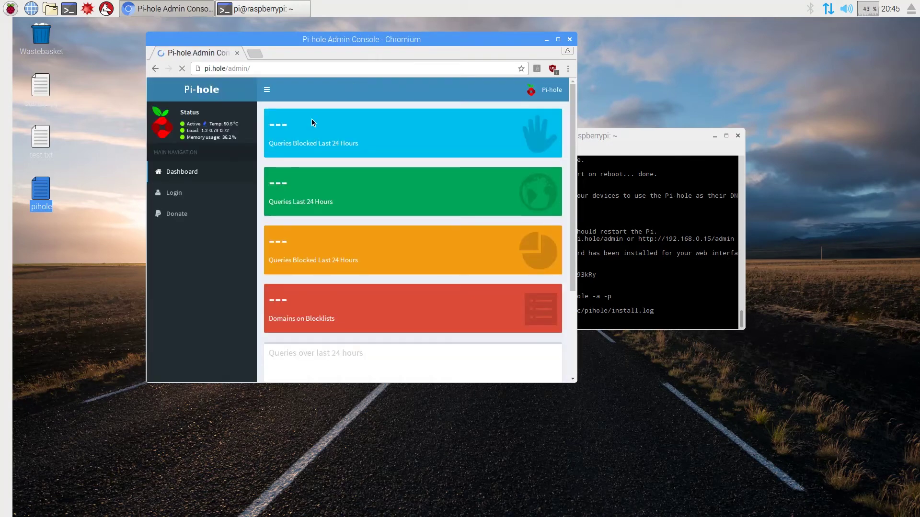
click(558, 40)
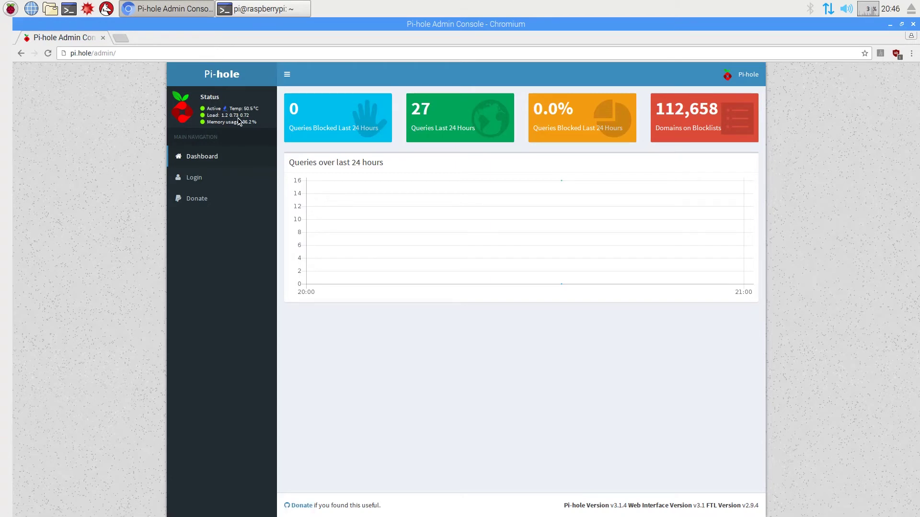
click(223, 181)
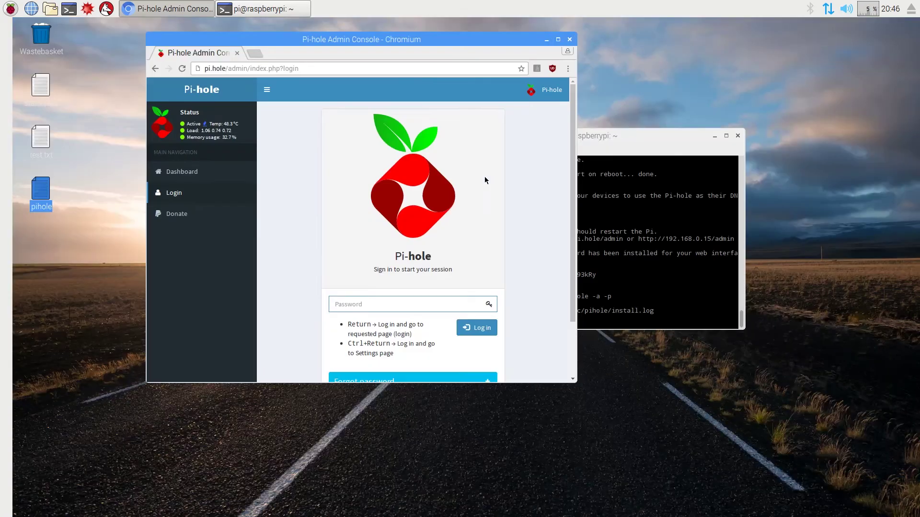
Log in to the Pi-hole admin console, maximize Chromium and scroll through the dashboard statistics.
click(481, 329)
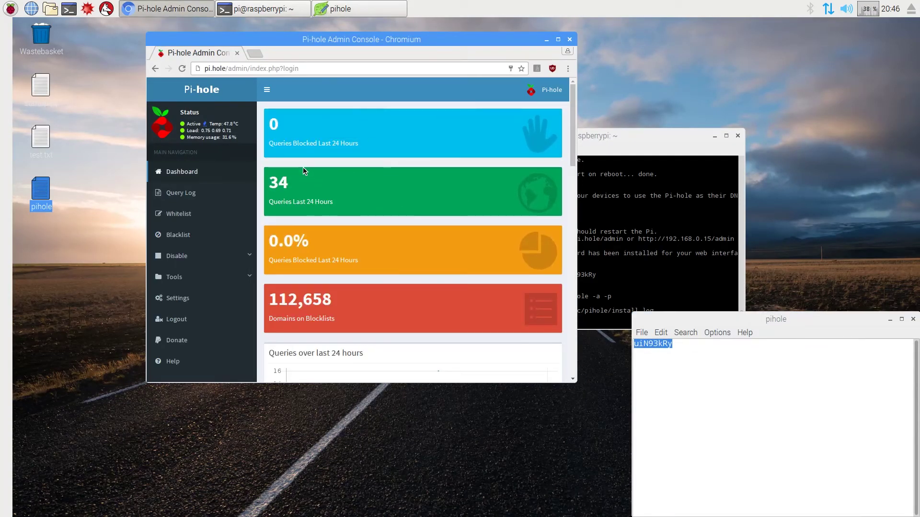
click(558, 40)
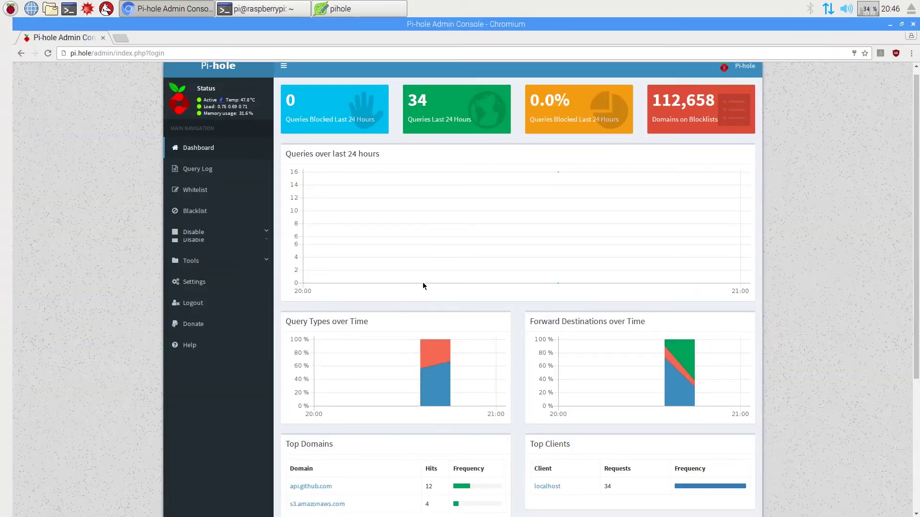
scroll(422, 283, down, 3)
scroll(423, 282, down, 3)
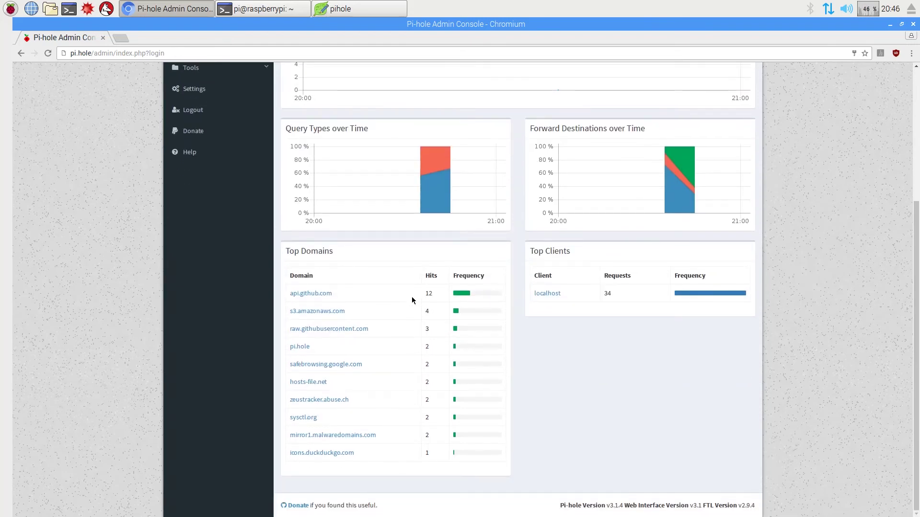
scroll(412, 295, up, 5)
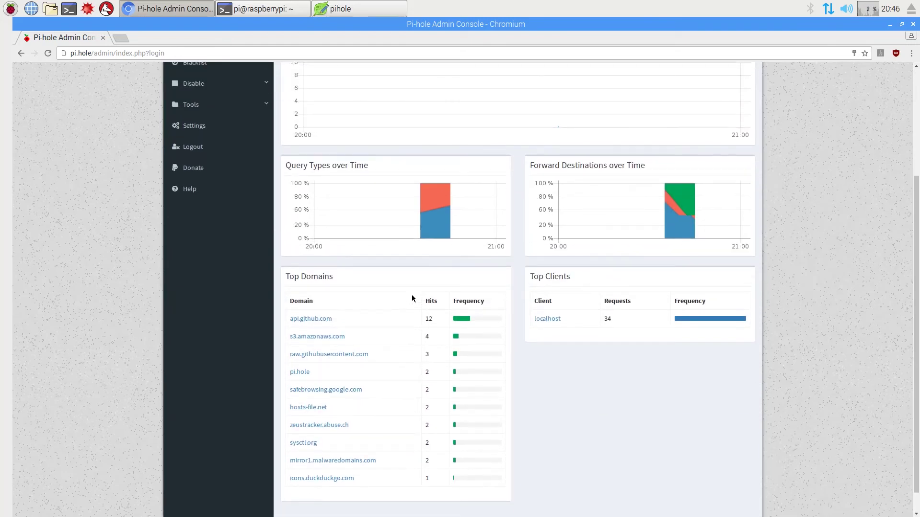
scroll(412, 291, up, 3)
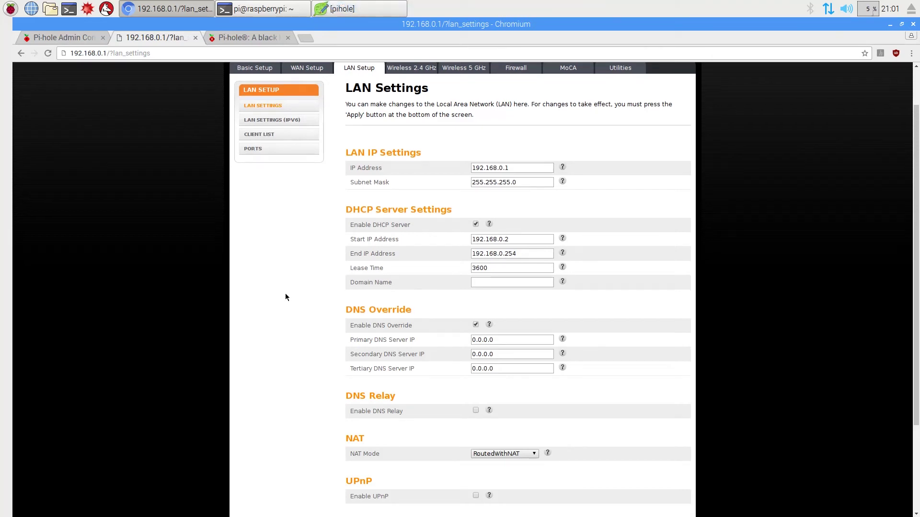
scroll(286, 293, down, 1)
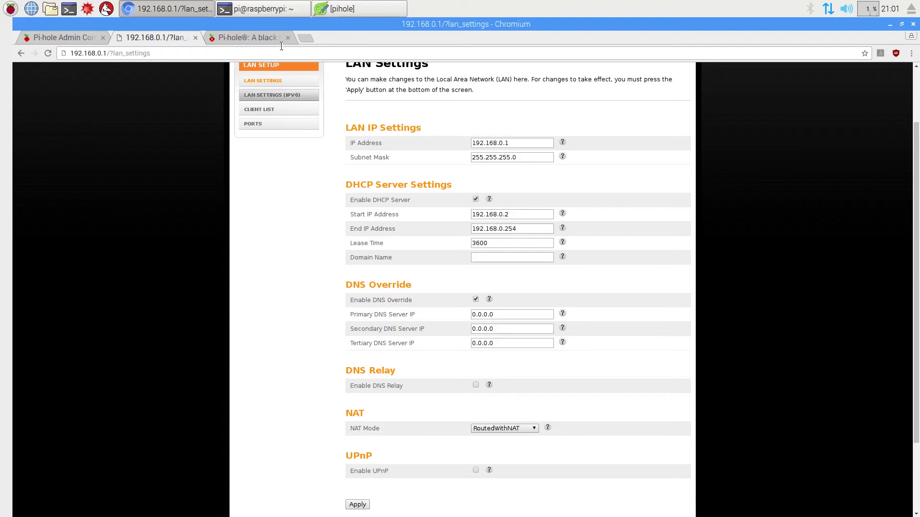
click(277, 7)
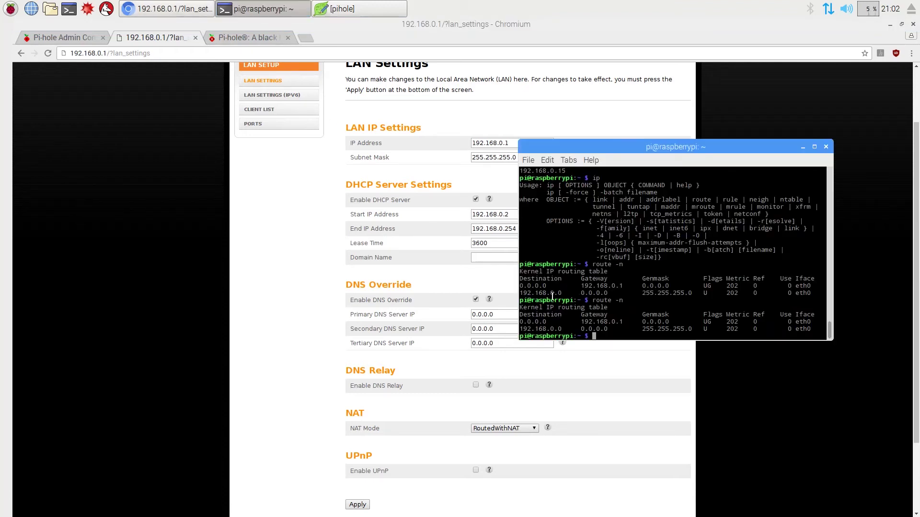
Rerun route -n to show the routing table with gateway 192.168.0.1, then return to the router page.
key(Up)
key(Return)
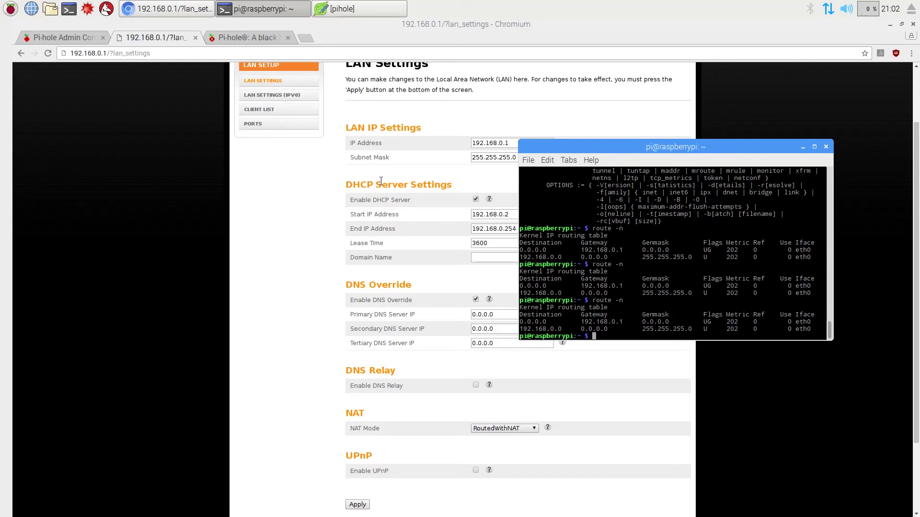
click(392, 128)
Toggle the router's DNS Override off and back on, and check the Pi-hole's IPv4 address.
scroll(364, 168, up, 3)
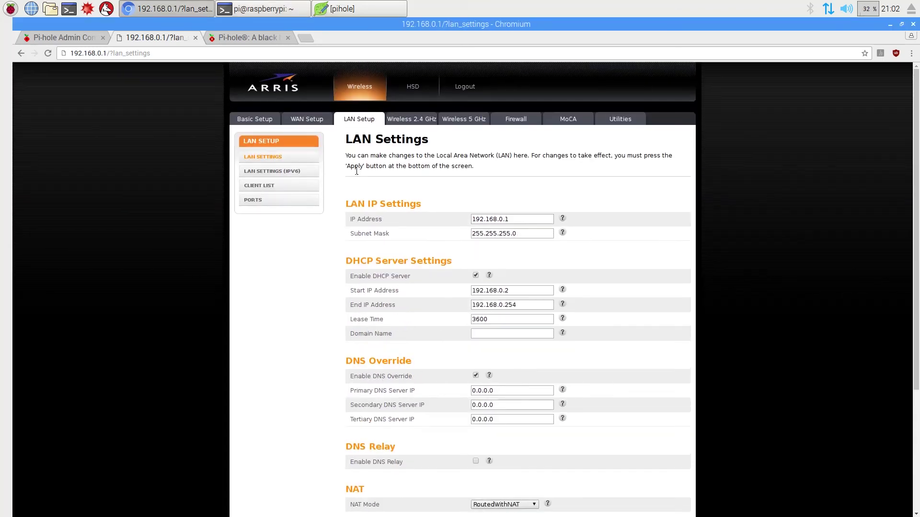
scroll(362, 177, down, 1)
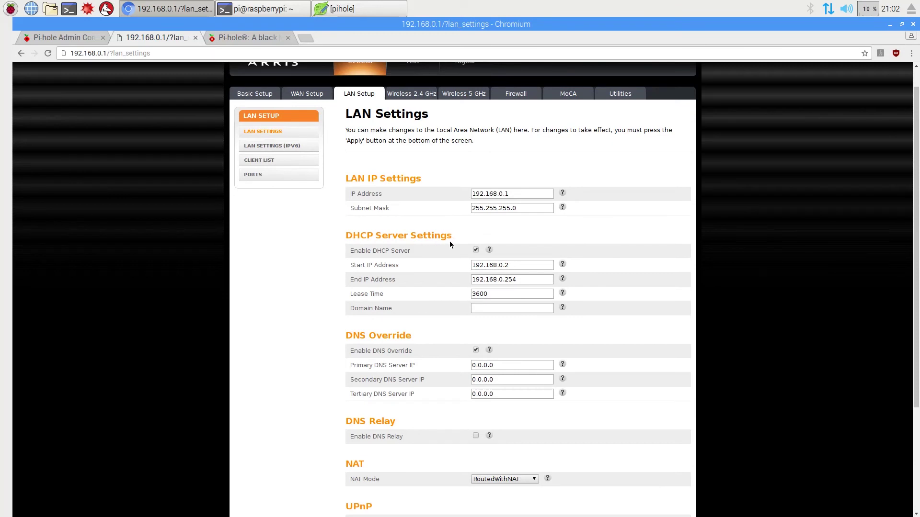
scroll(454, 215, down, 1)
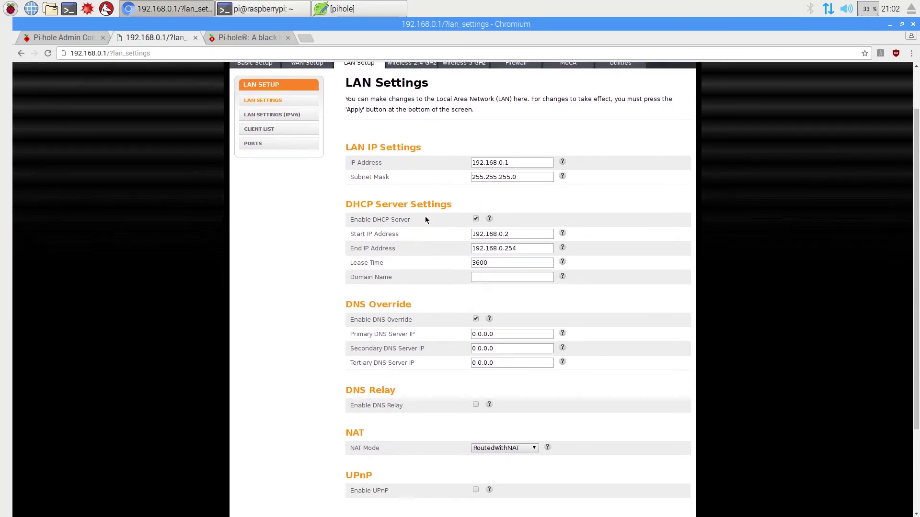
scroll(427, 210, down, 1)
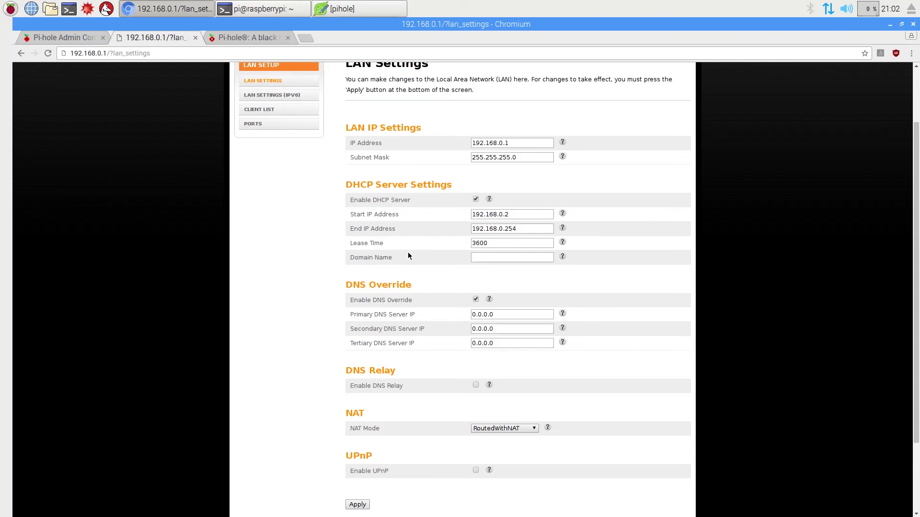
click(475, 299)
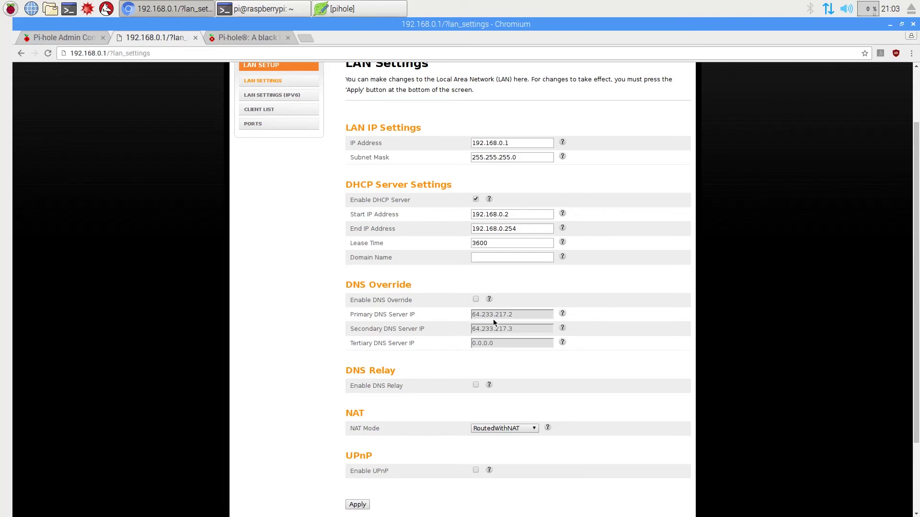
click(475, 300)
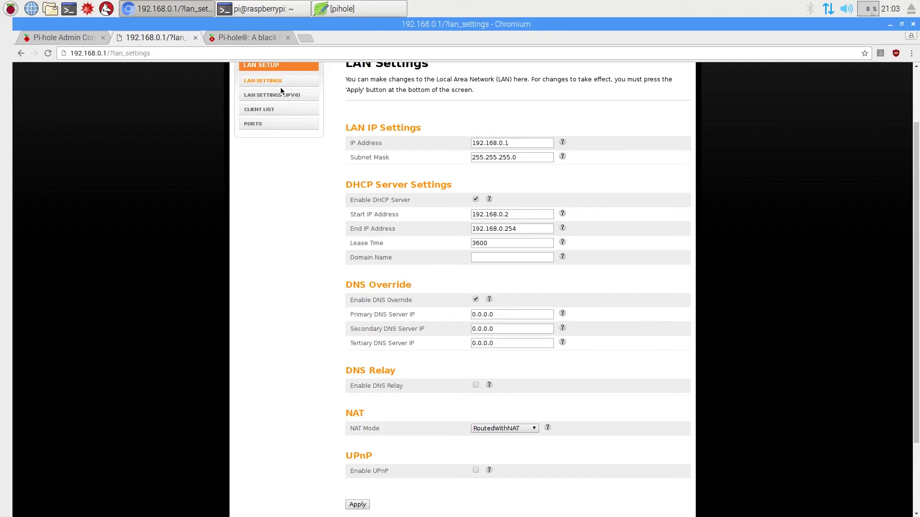
key(ctrl+shift+Tab)
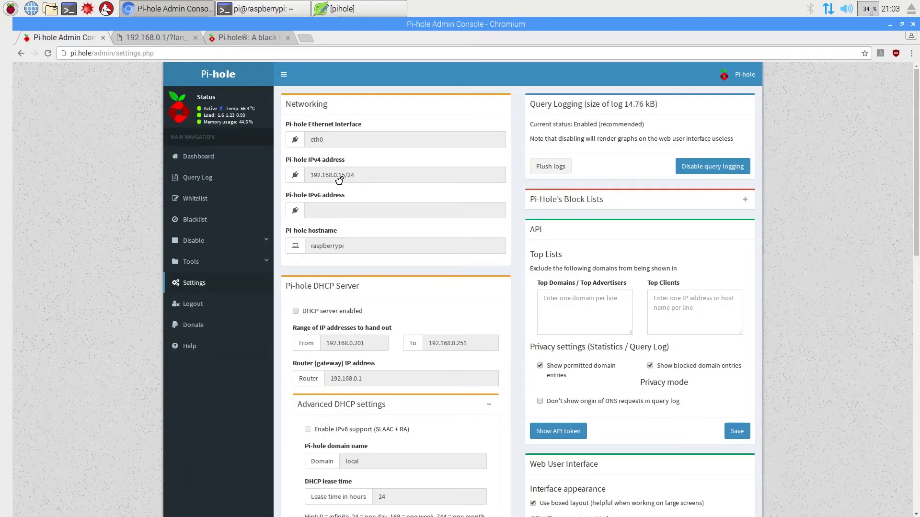
click(157, 38)
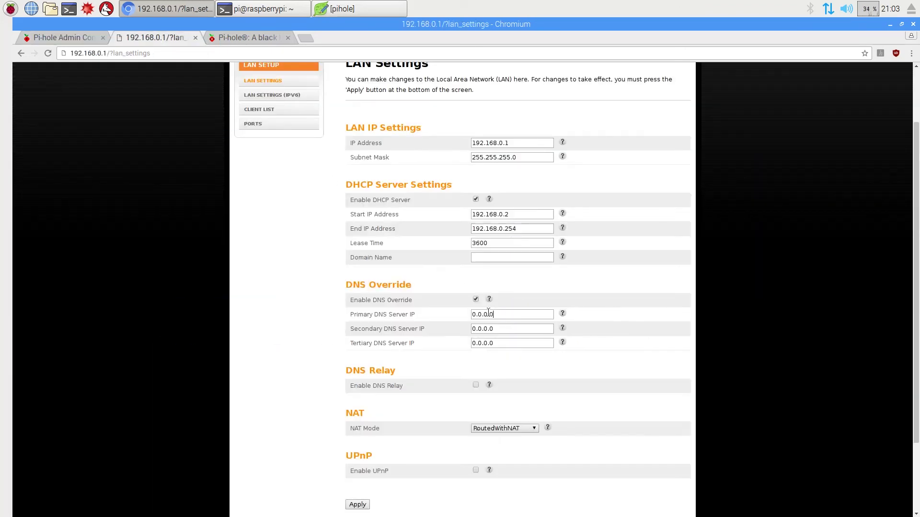
Enter 192.168.0.15 as the router's Primary DNS Server IP.
drag(493, 315, 445, 311)
text(192.168.0.15)
click(82, 37)
Search 'open dns', open the OpenDNS Setup Guide and copy nameserver 208.67.222.222.
click(151, 39)
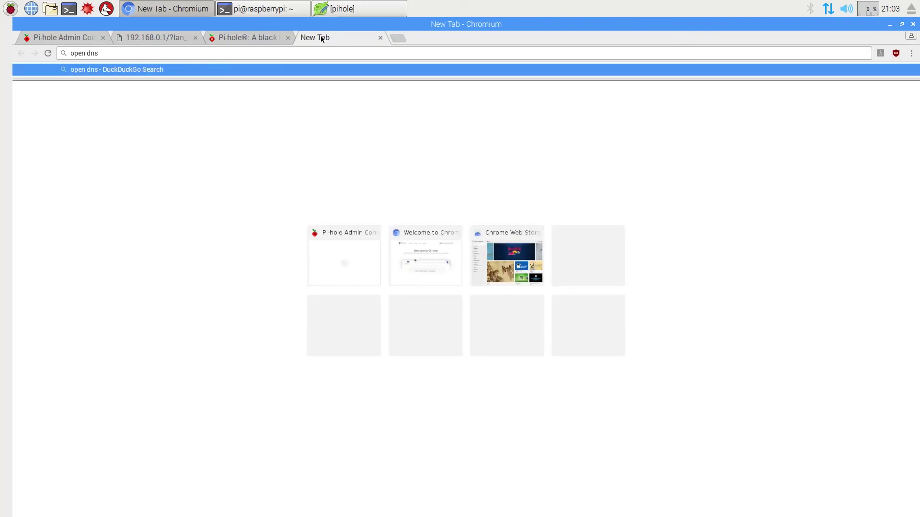
key(Return)
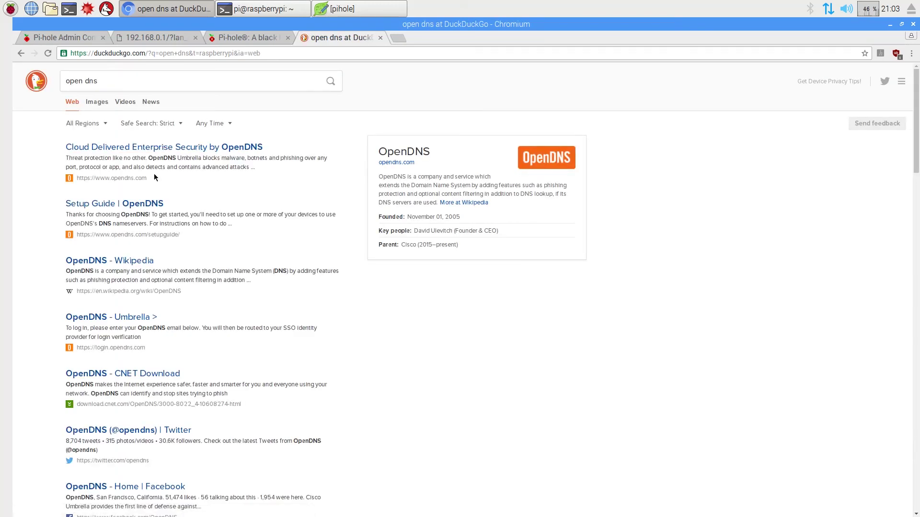
click(142, 204)
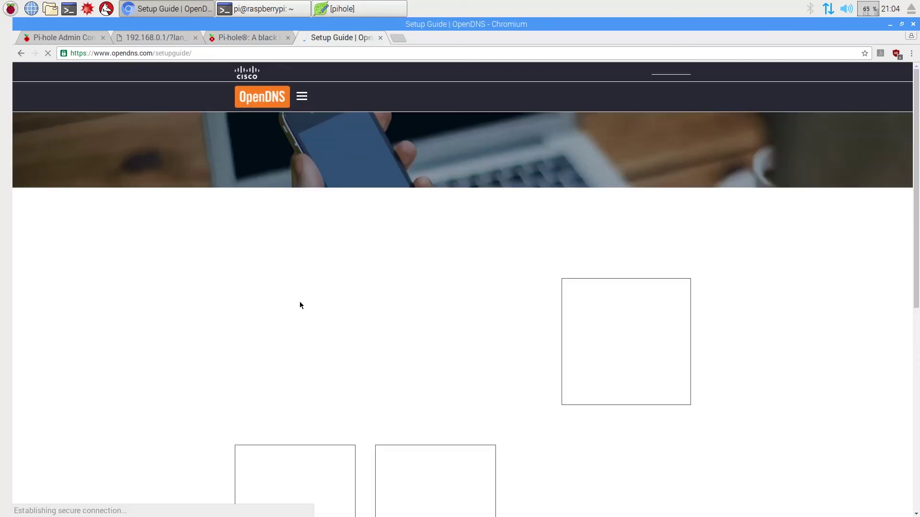
scroll(285, 364, down, 2)
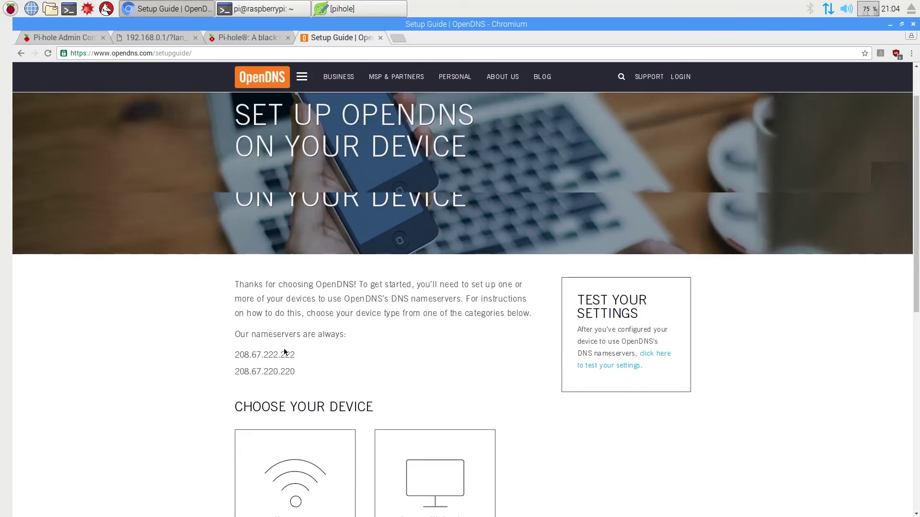
drag(234, 305, 297, 307)
key(ctrl+c)
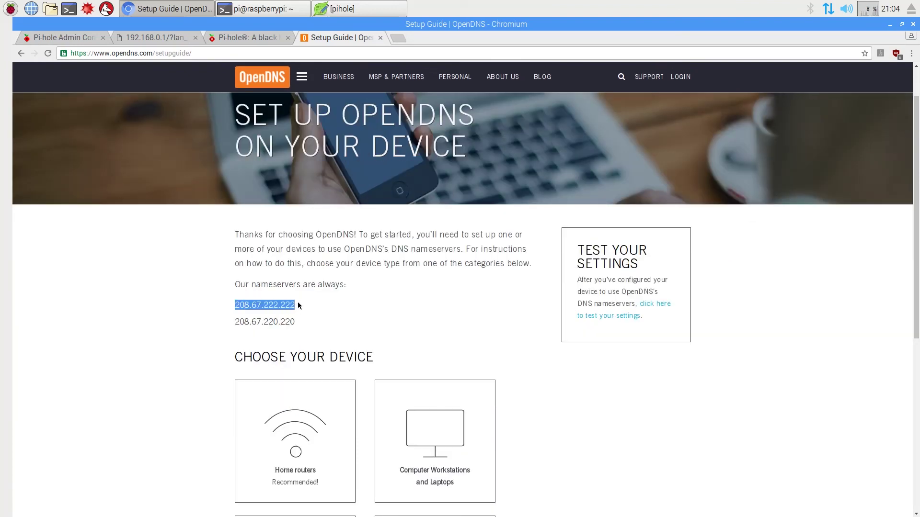
click(244, 8)
Paste 208.67.222.222 as Secondary and 208.67.220.220 as Tertiary DNS Server IP on the router.
click(220, 38)
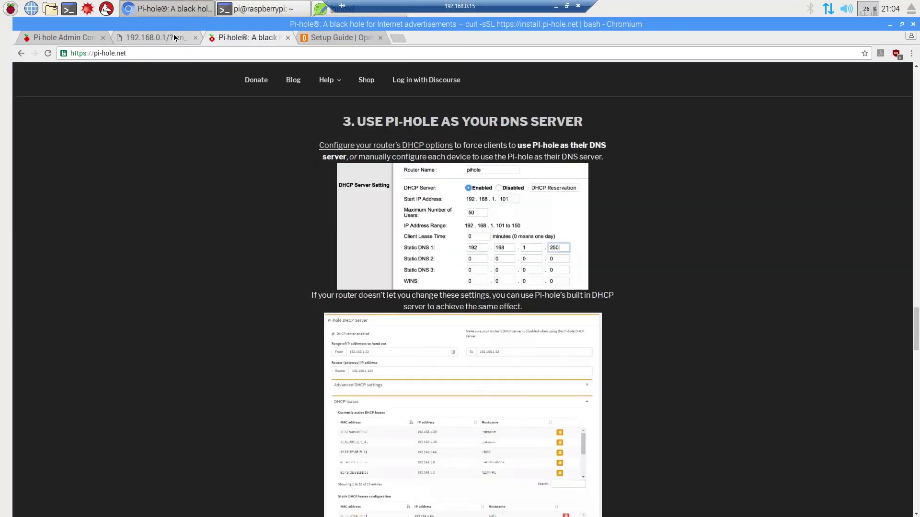
click(158, 33)
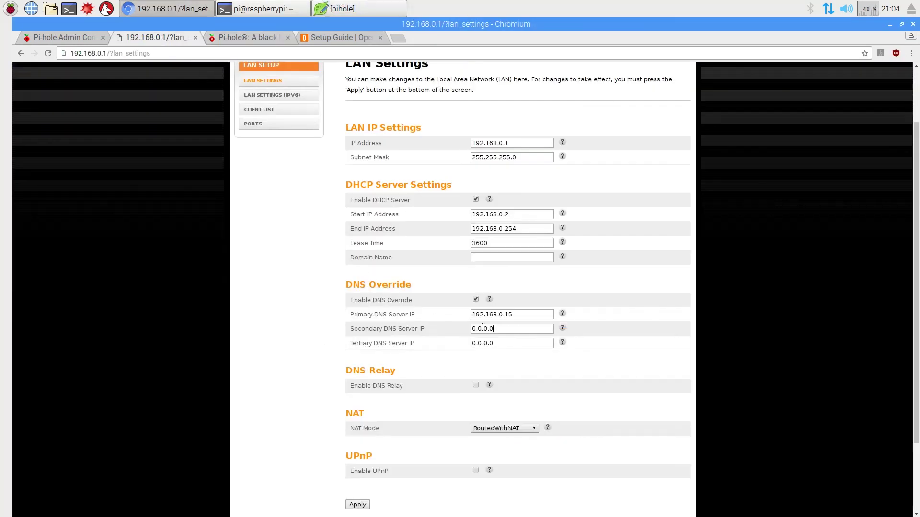
drag(496, 328, 456, 328)
key(ctrl+v)
click(330, 38)
drag(294, 326, 234, 322)
key(ctrl+c)
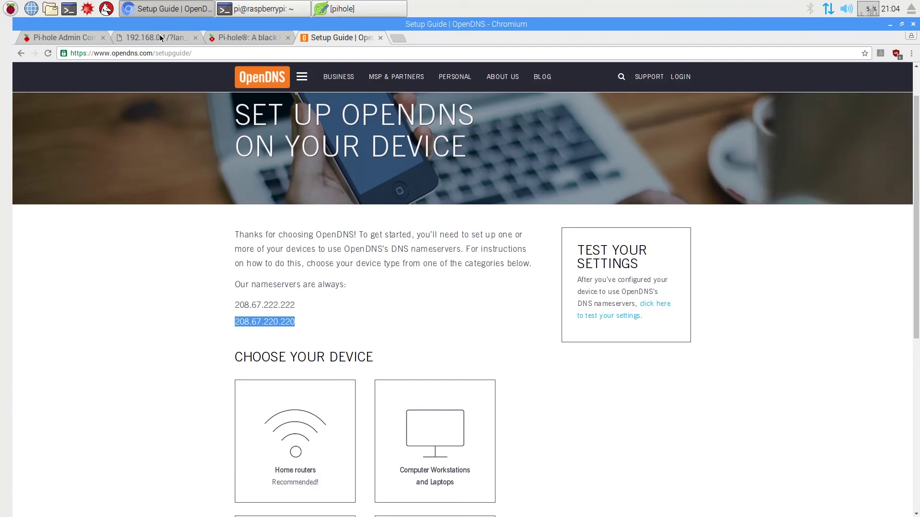
click(156, 38)
drag(498, 343, 449, 343)
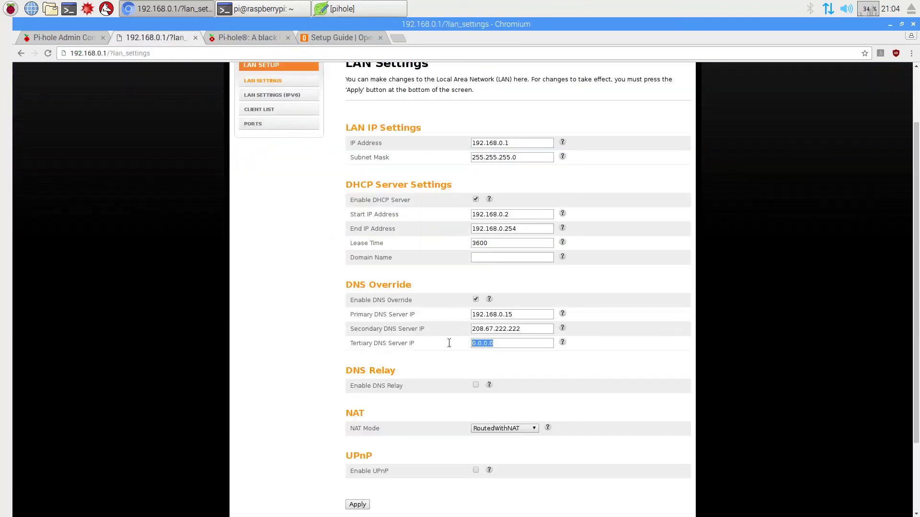
key(ctrl+v)
Review the Pi-hole admin console's Settings page.
click(95, 37)
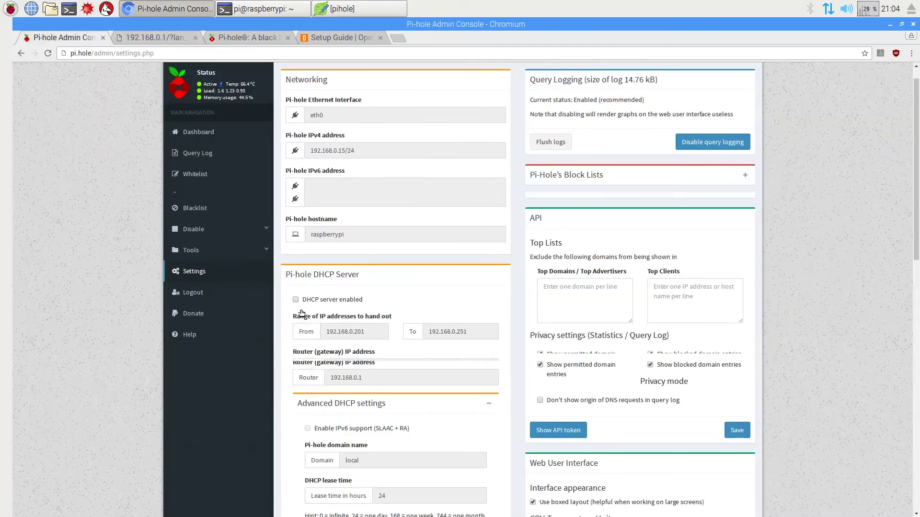
scroll(301, 313, down, 2)
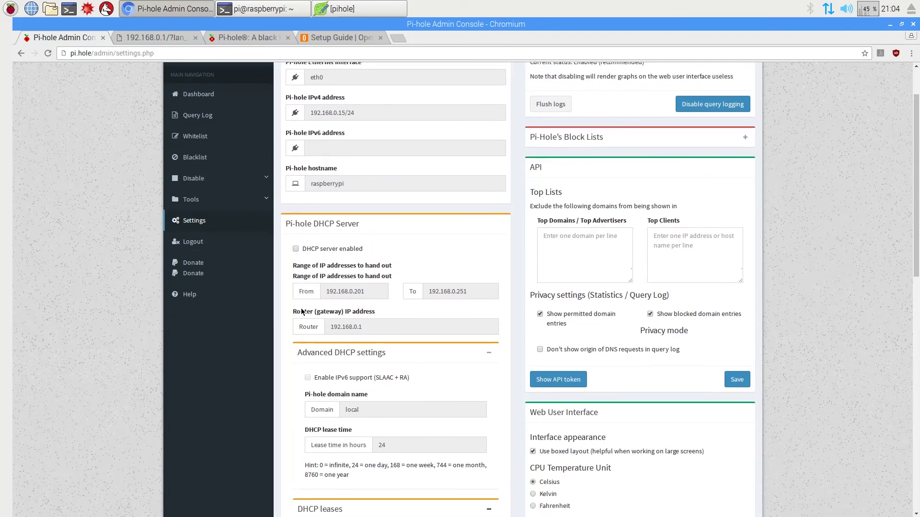
scroll(301, 312, down, 4)
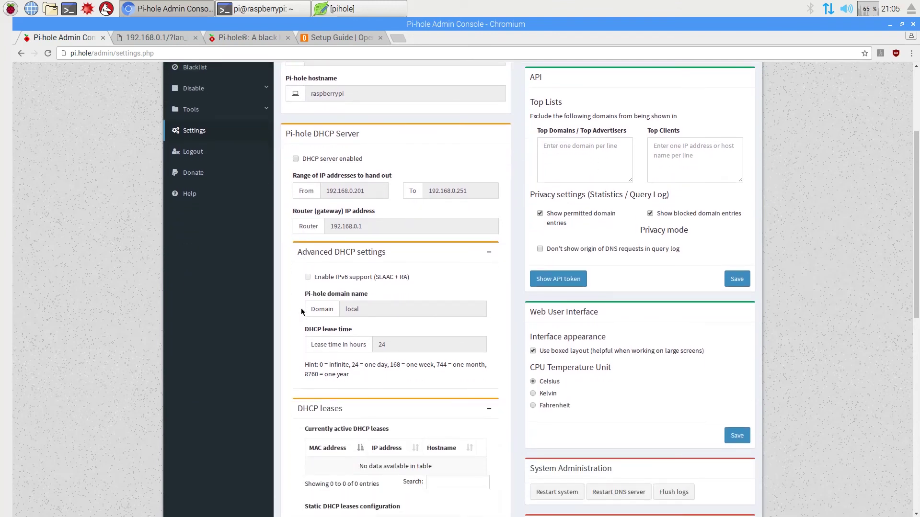
scroll(301, 308, up, 5)
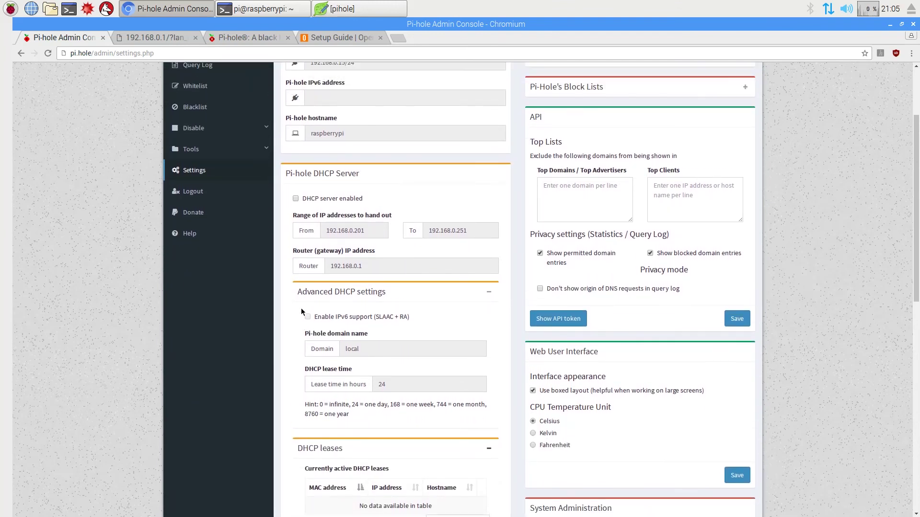
scroll(296, 309, up, 1)
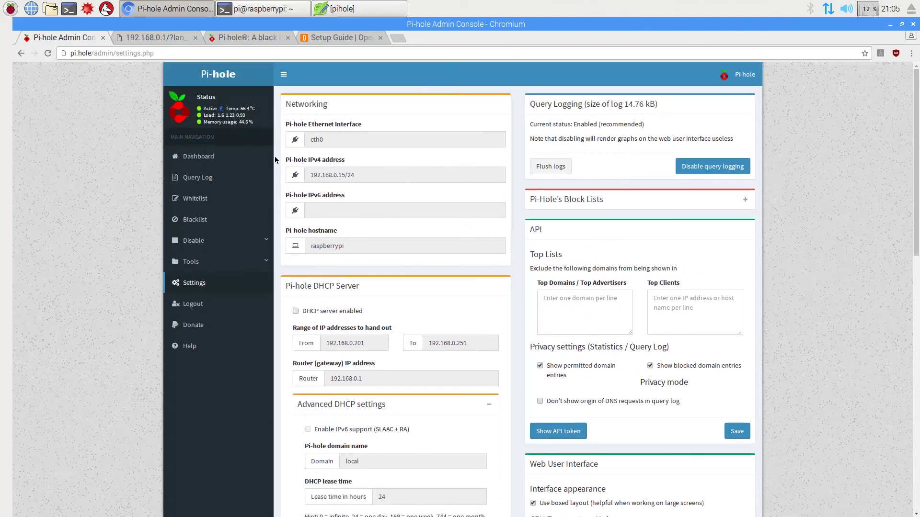
Return to the Pi-hole admin console tab and open the Dashboard.
click(257, 36)
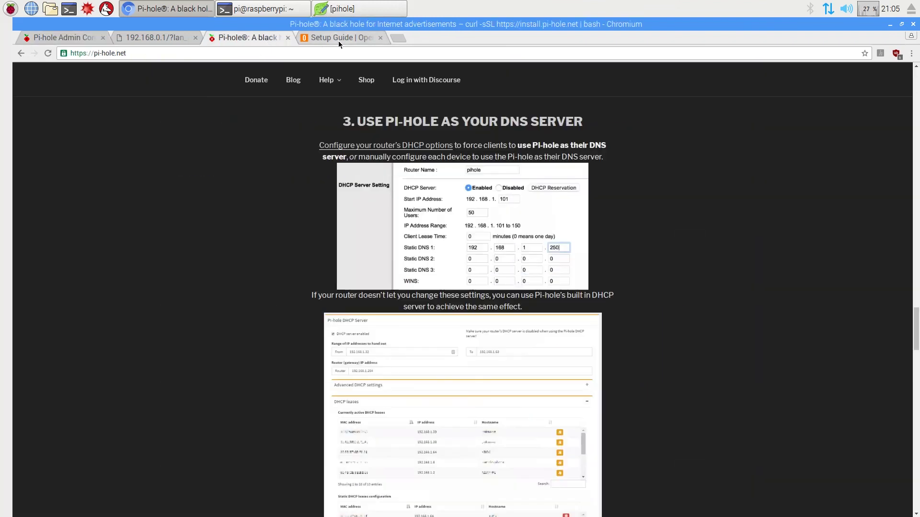
click(338, 40)
key(ctrl+1)
click(224, 158)
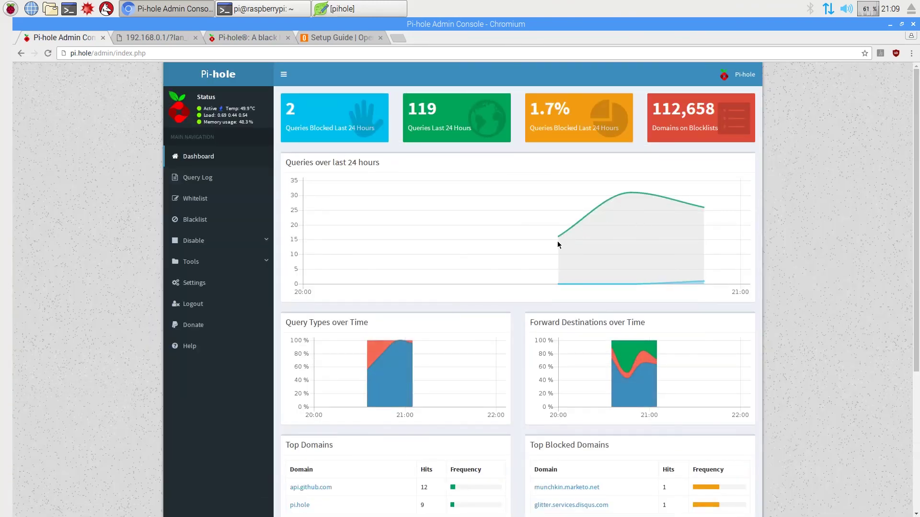
mouse_move(559, 241)
mouse_move(634, 201)
scroll(511, 311, down, 3)
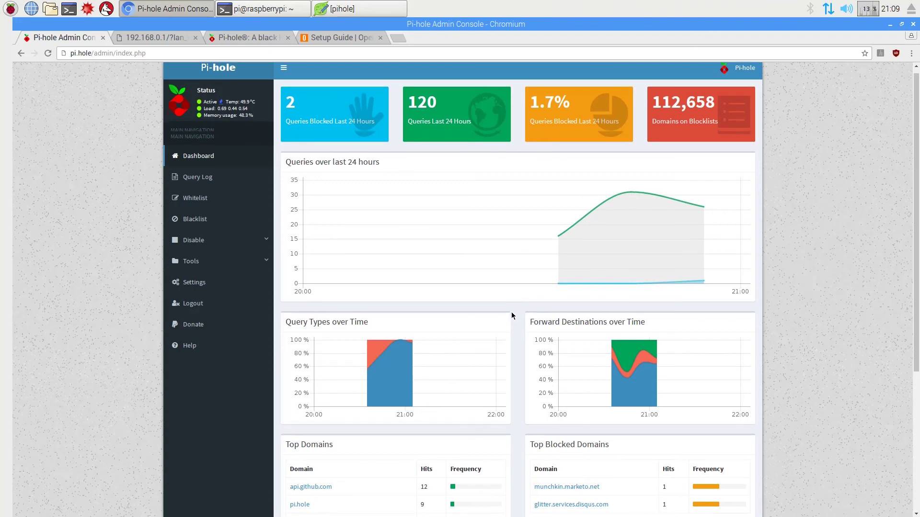
scroll(506, 314, down, 3)
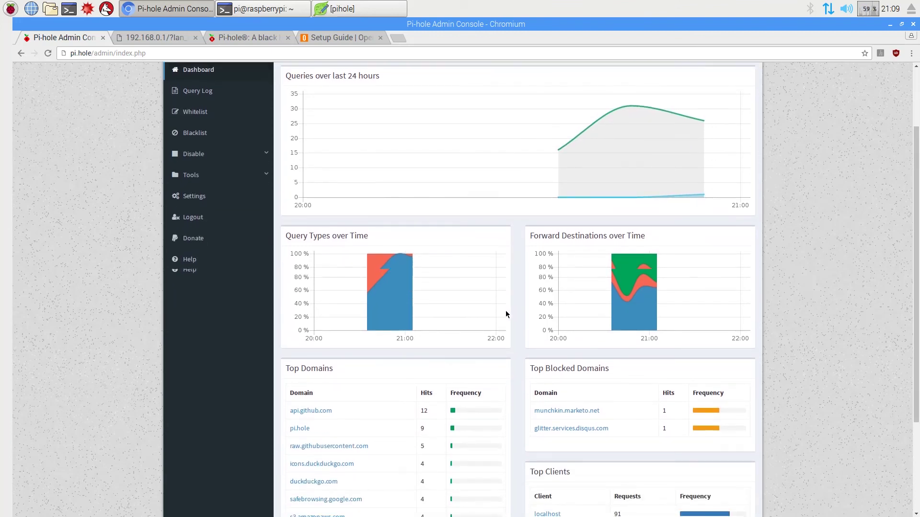
scroll(504, 310, down, 3)
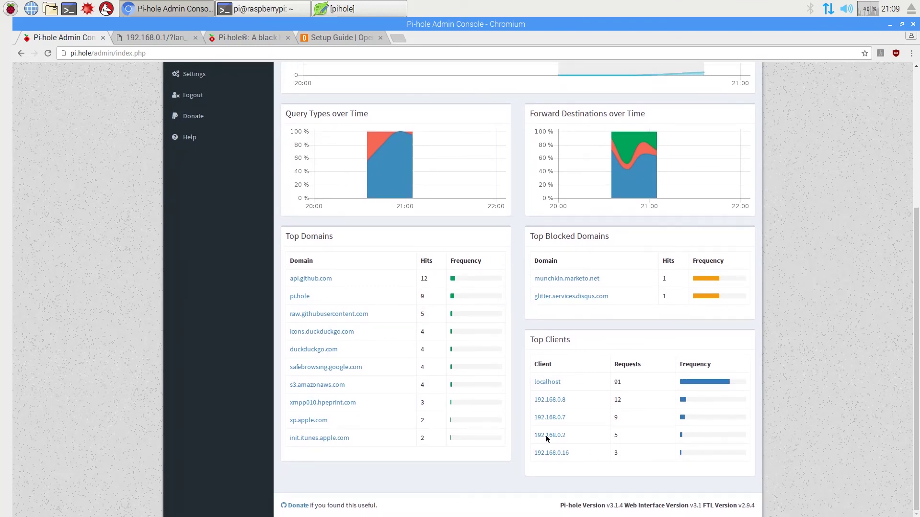
scroll(463, 400, down, 1)
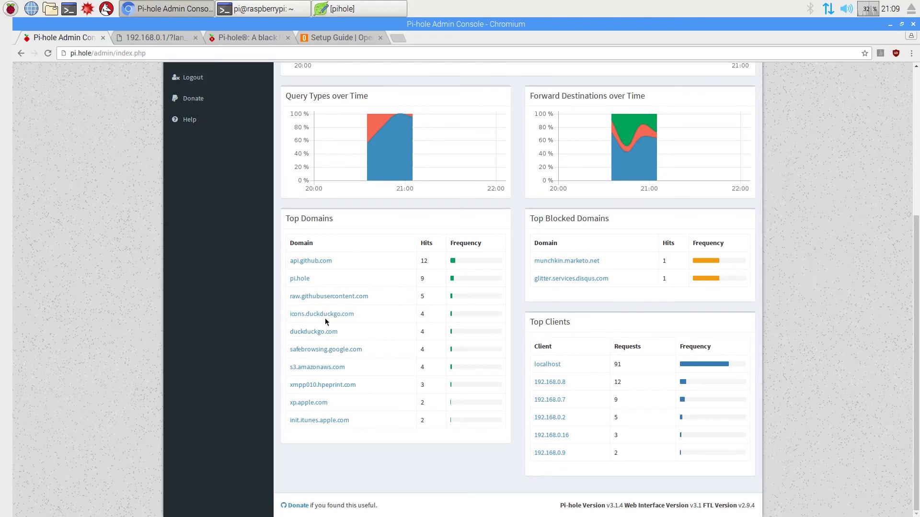
scroll(415, 301, up, 4)
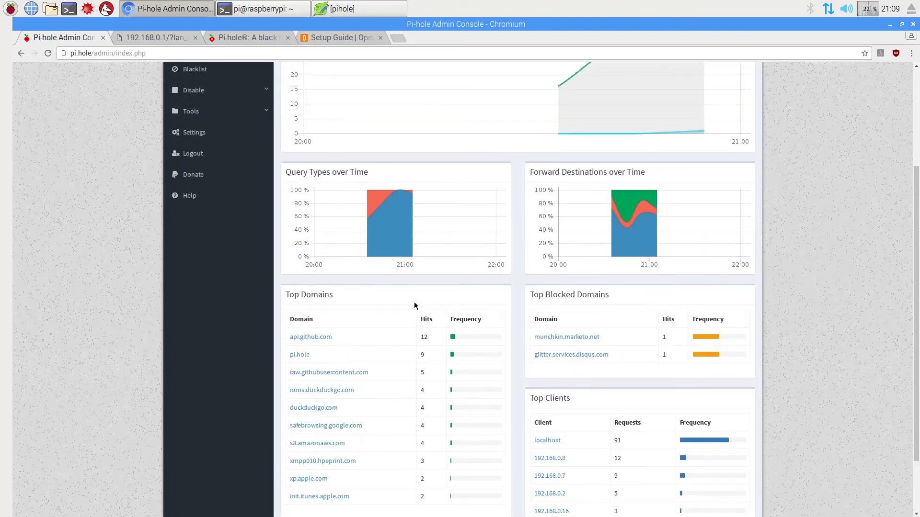
scroll(415, 301, up, 4)
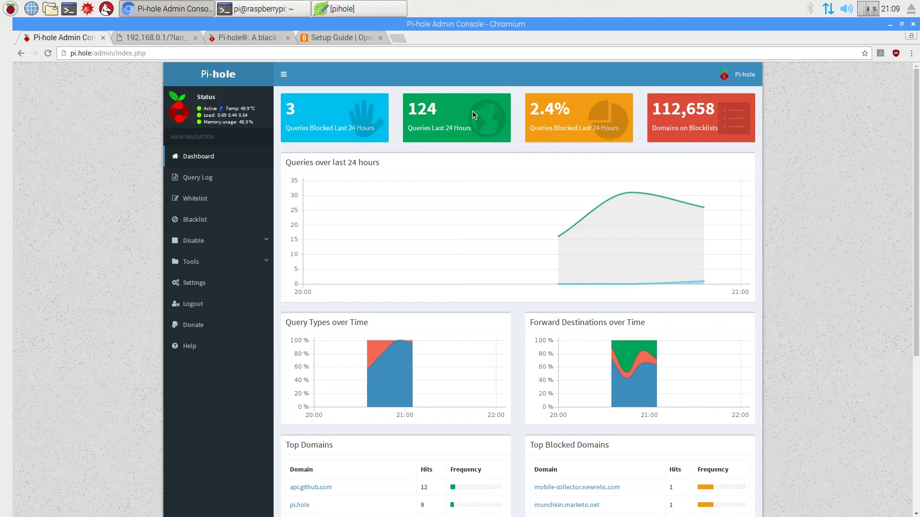
mouse_move(458, 3)
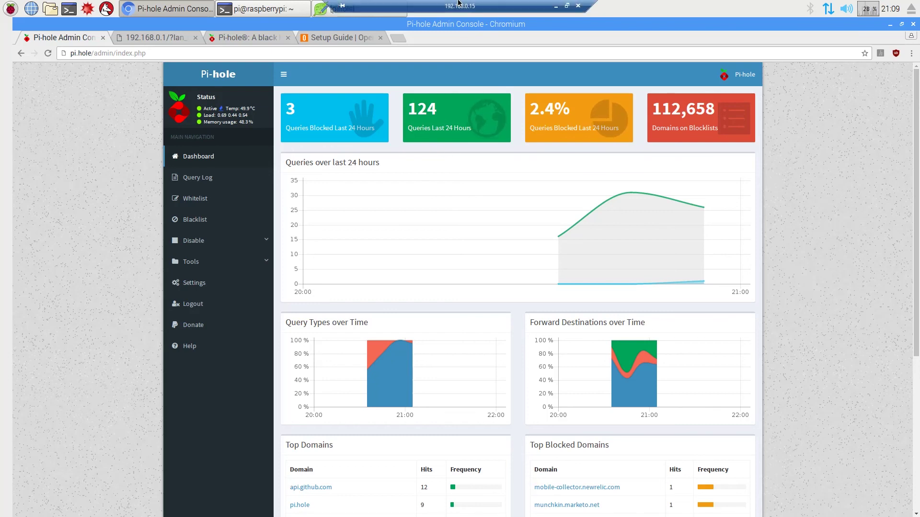